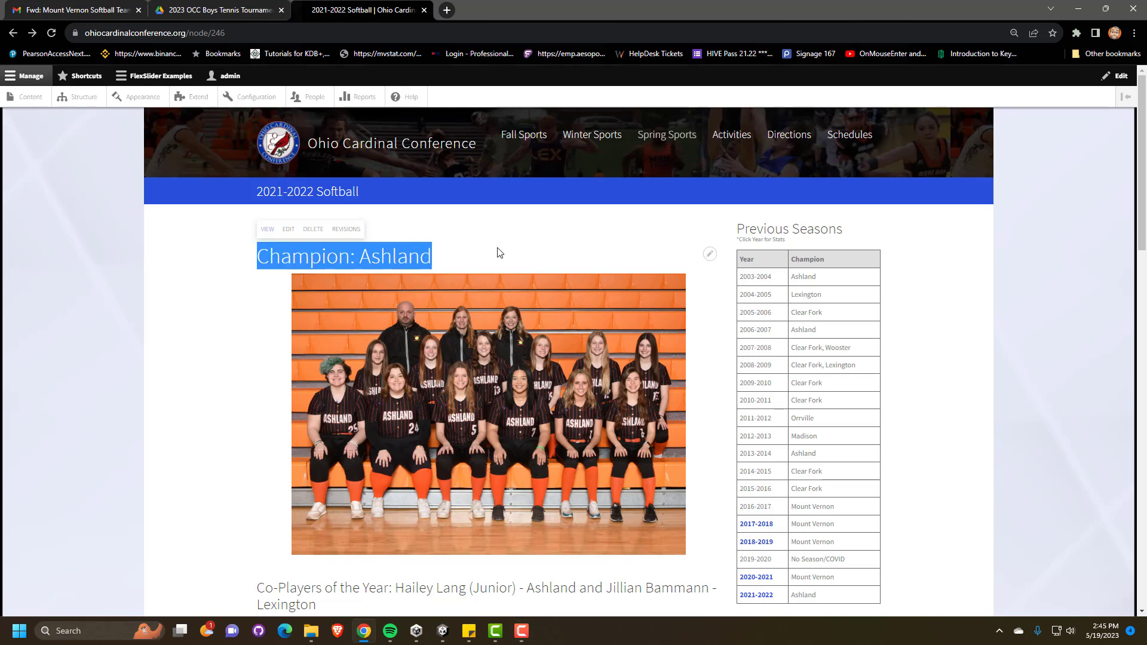
# Step: Review the champion photo, yearly awards and team tables on the 2021-2022 Softball page
pyautogui.scroll(-2, 421, 371)
pyautogui.scroll(-3, 422, 372)
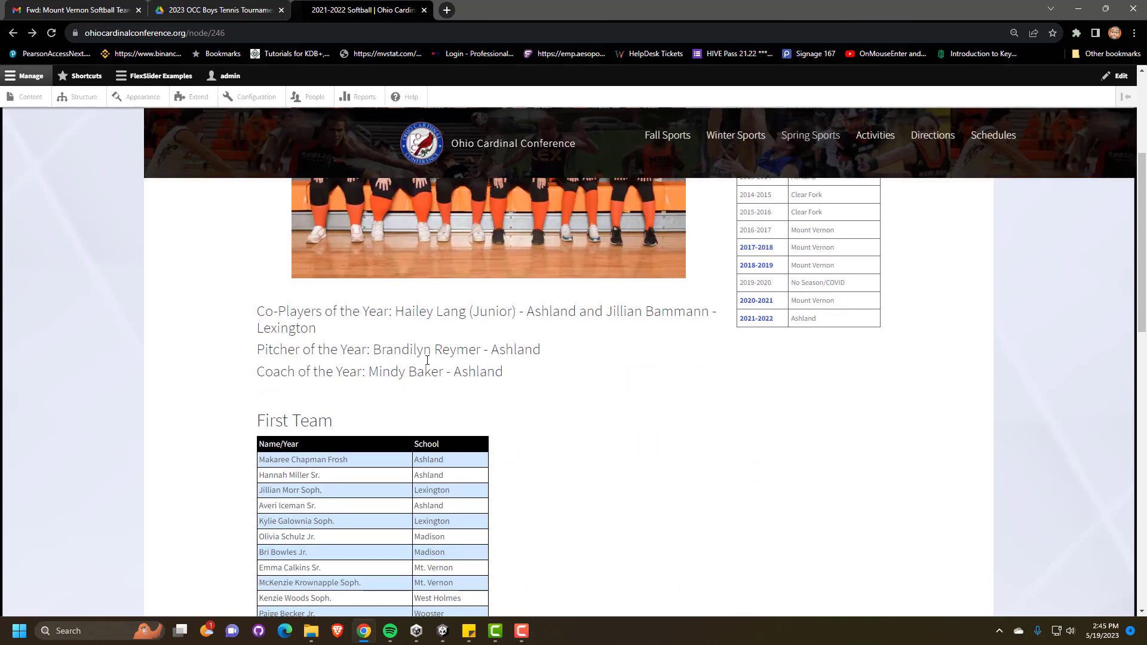
pyautogui.scroll(-2, 306, 388)
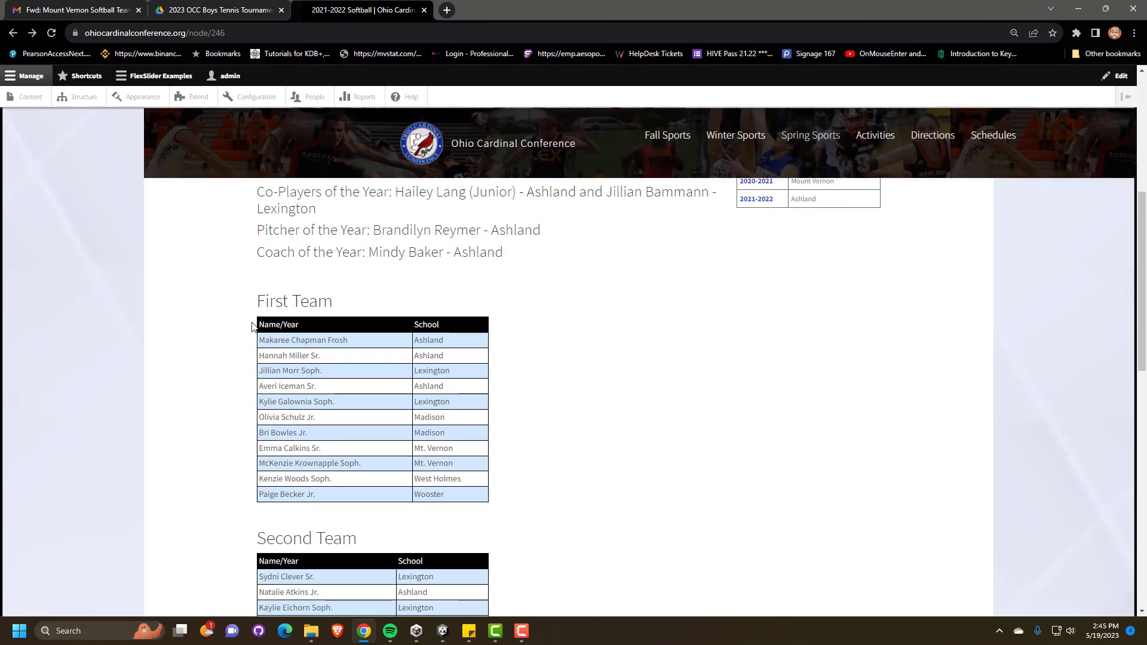
pyautogui.scroll(-6, 254, 325)
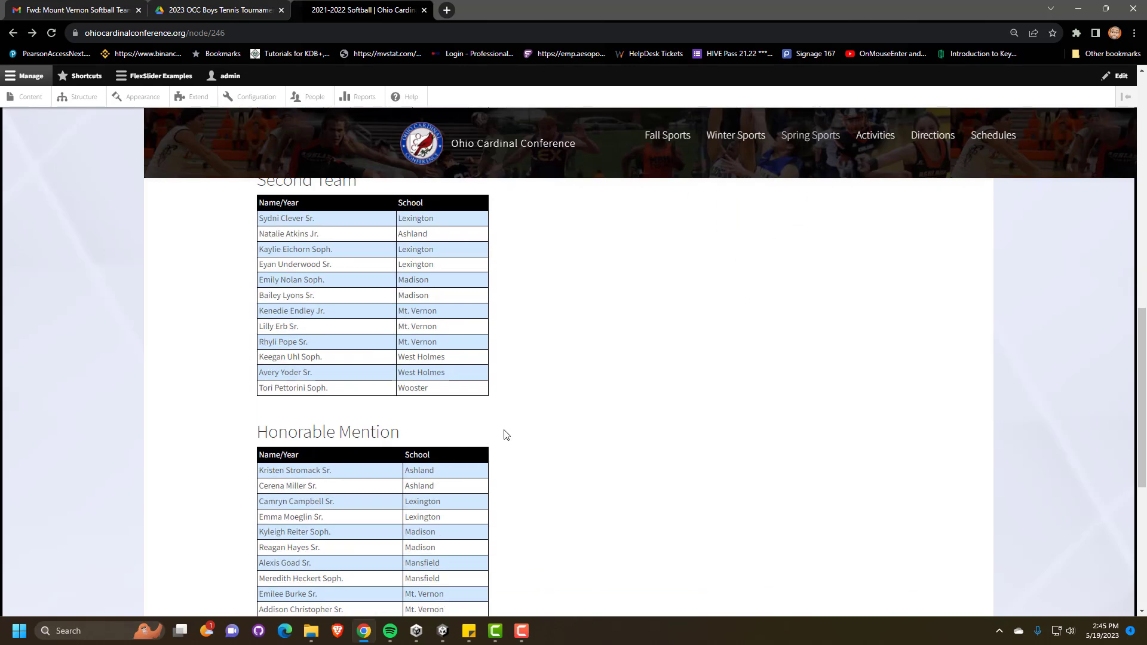
pyautogui.scroll(9, 522, 430)
pyautogui.scroll(4, 277, 389)
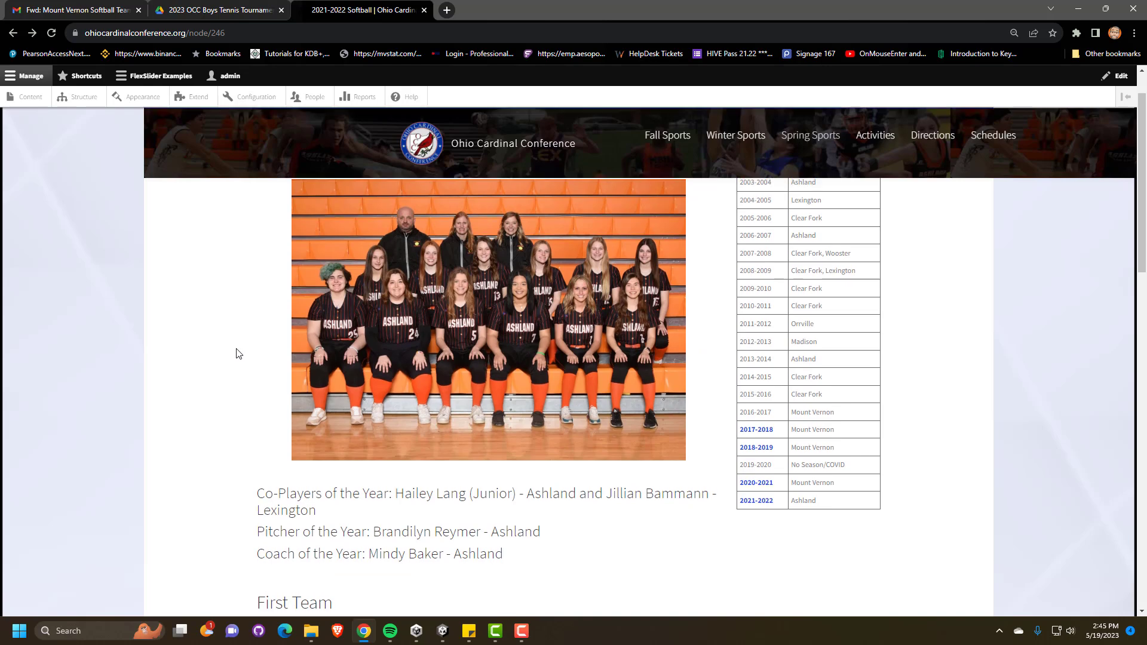
# Step: Create a new Basic page with the title "2022-2023 Softball"
pyautogui.click(30, 103)
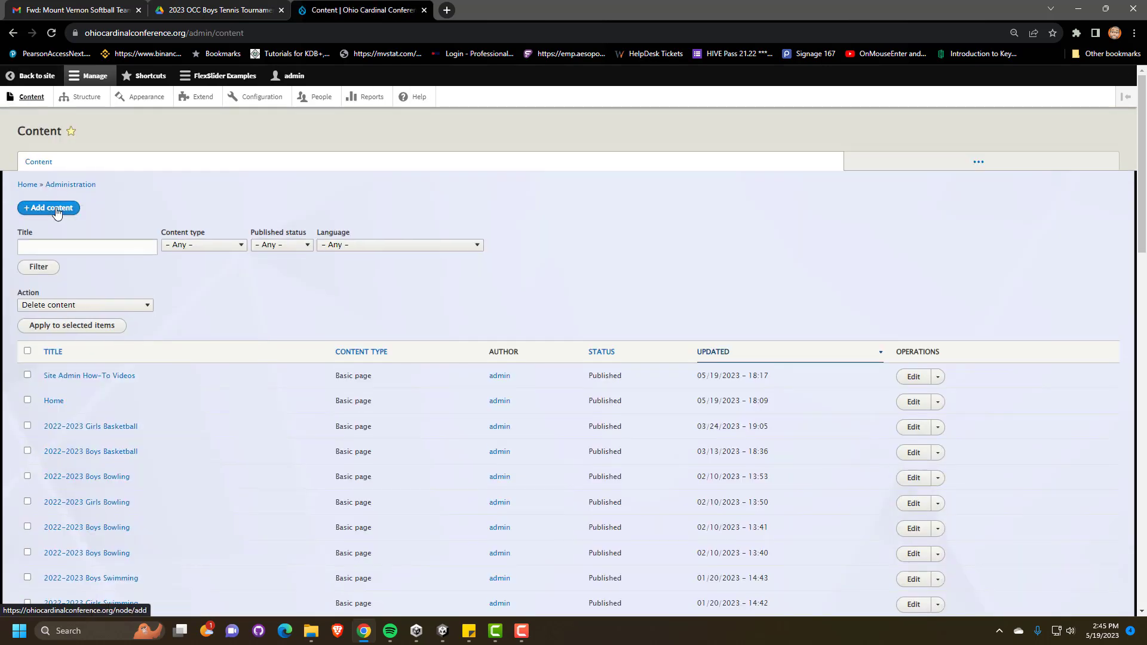
pyautogui.click(55, 209)
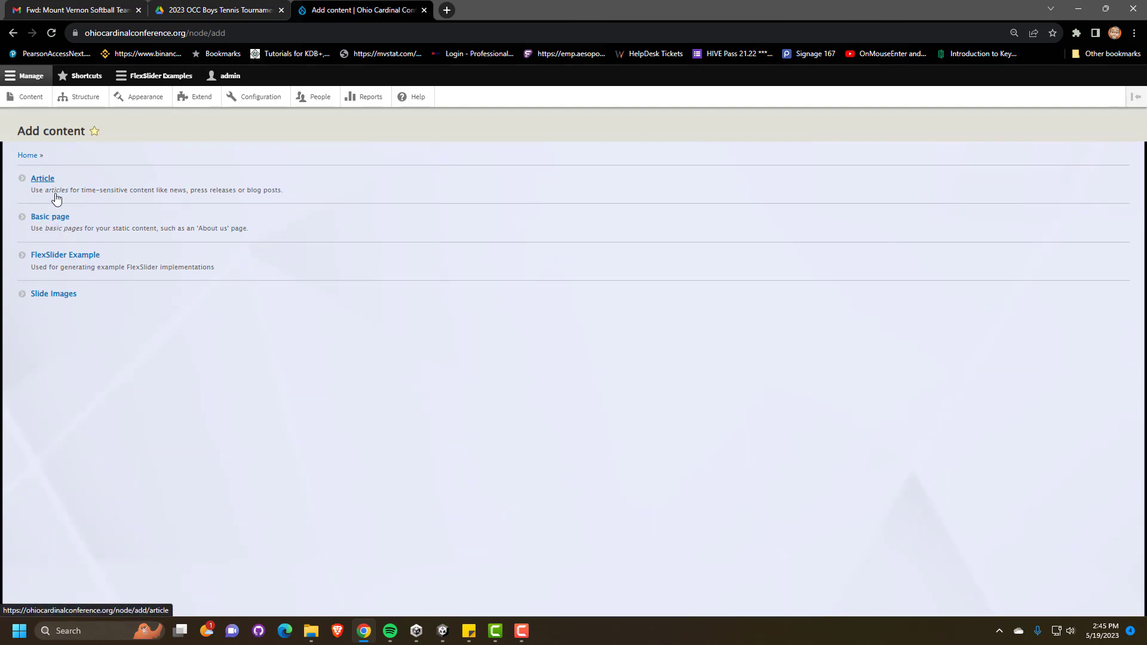
pyautogui.click(55, 220)
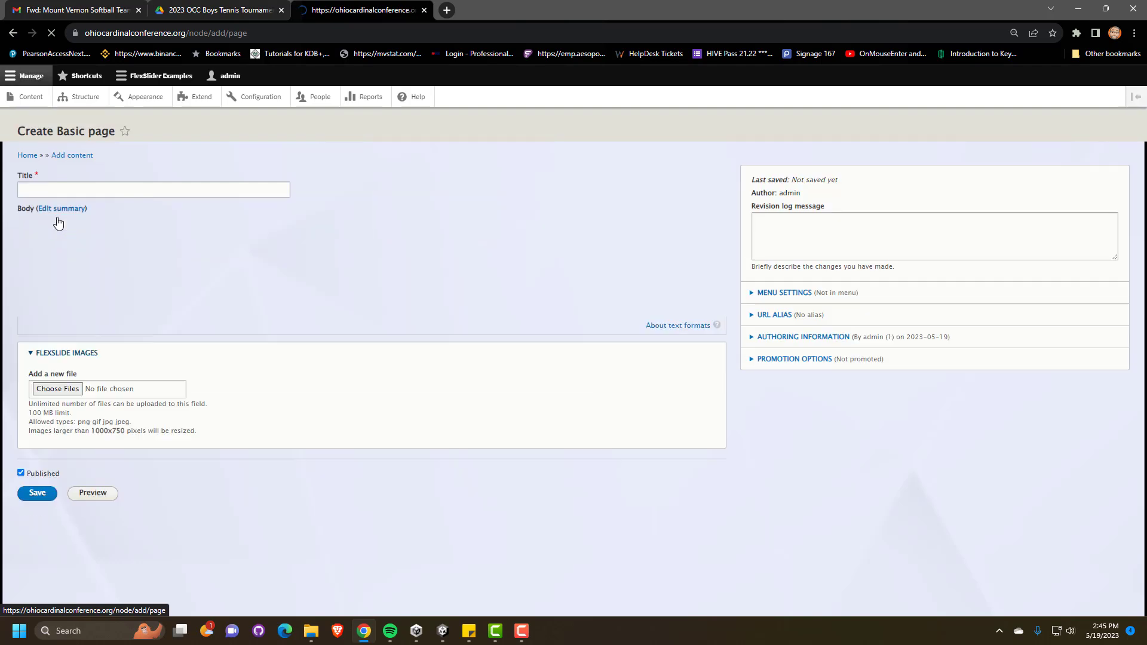
pyautogui.click(139, 188)
pyautogui.write('2022-20')
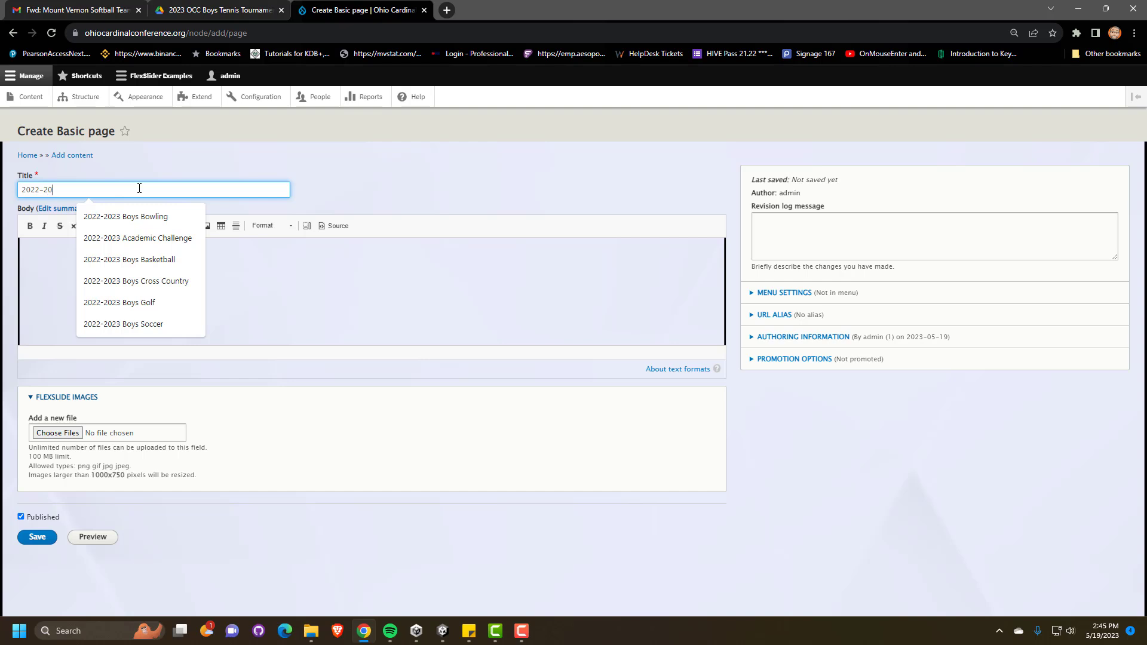
pyautogui.write('23 G')
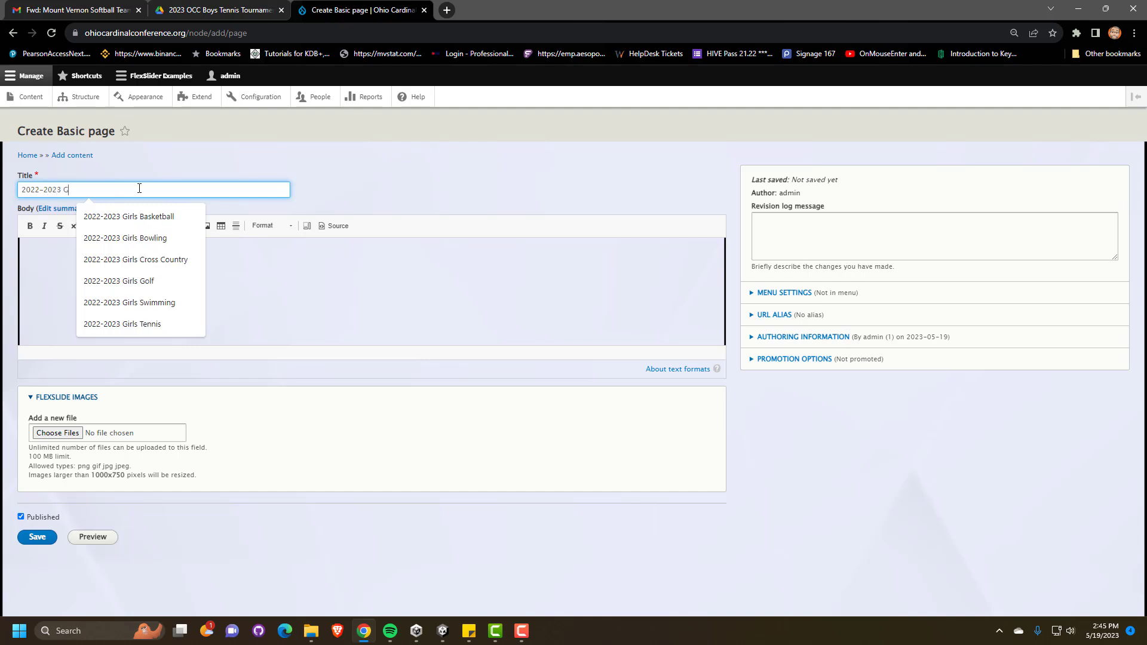
pyautogui.press('BackSpace')
pyautogui.write('Softball')
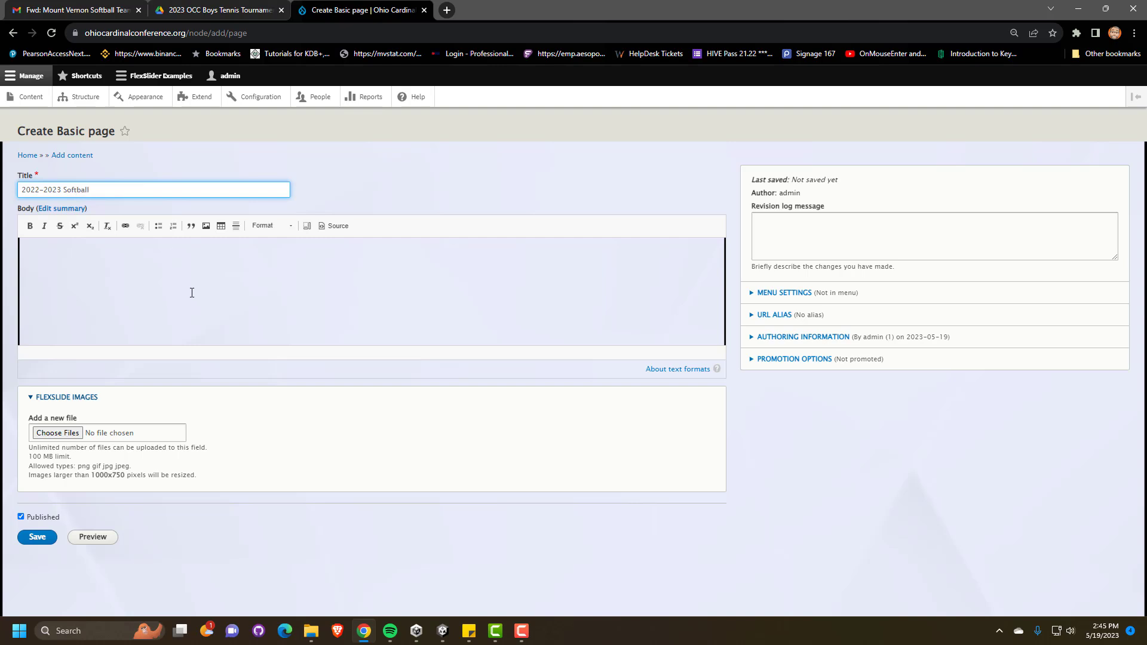
# Step: Write "Champion: Mount Vernon" in the page body, format it as Heading 1 and start a new line below it
pyautogui.click(248, 256)
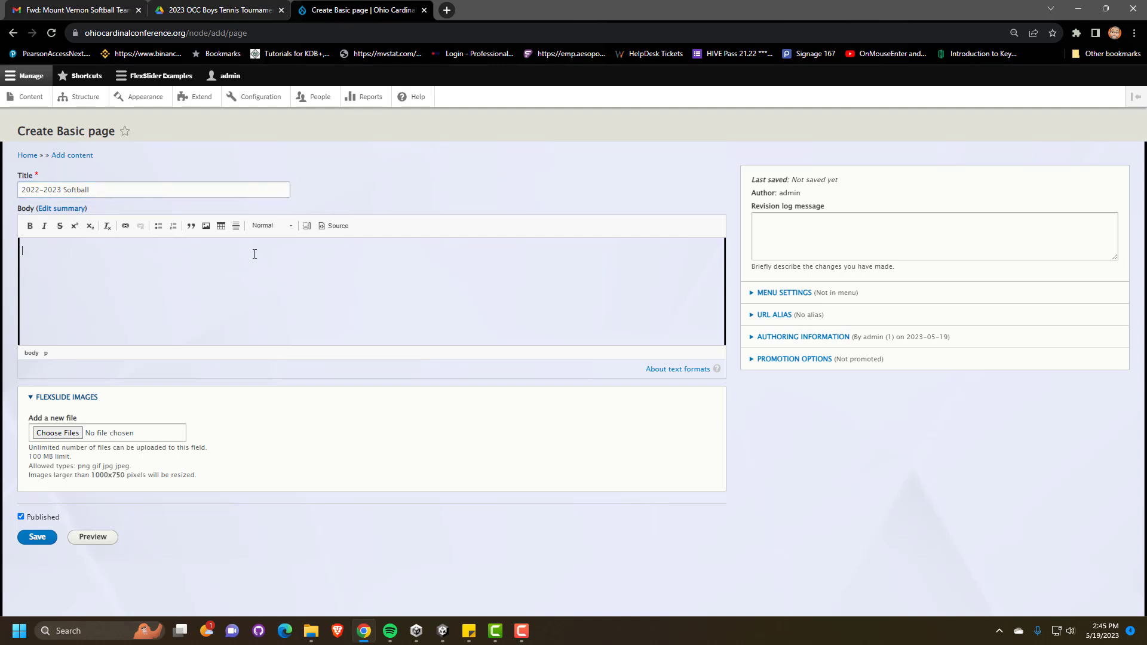
pyautogui.write('Champion: Mount Vernon')
pyautogui.hotkey('ctrl', 'a')
pyautogui.click(270, 226)
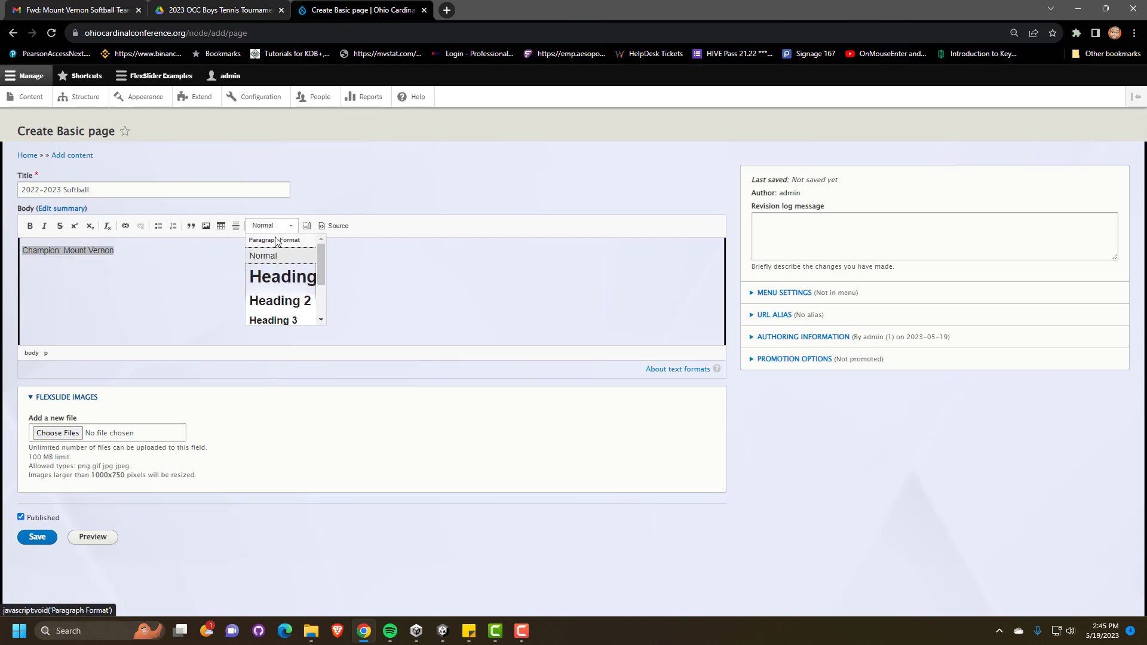
pyautogui.click(279, 277)
pyautogui.click(247, 267)
pyautogui.press('Return')
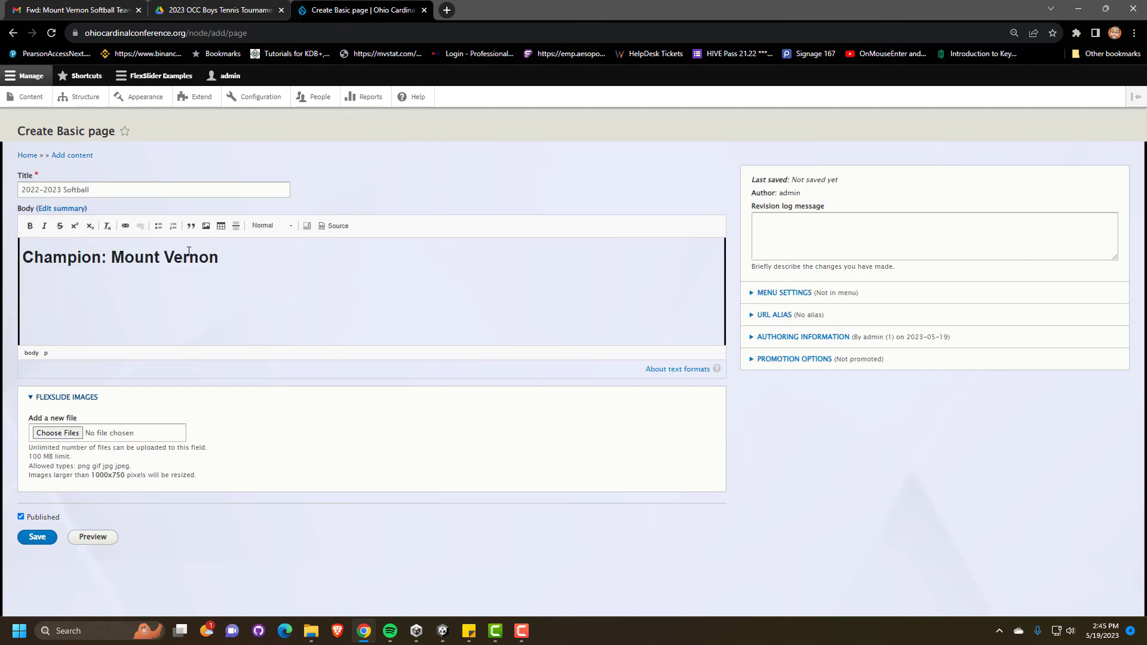
# Step: Upload MV Softball.jpg from the OCC Site pictures folder 2022-2023 as an image for the line below the heading
pyautogui.click(206, 226)
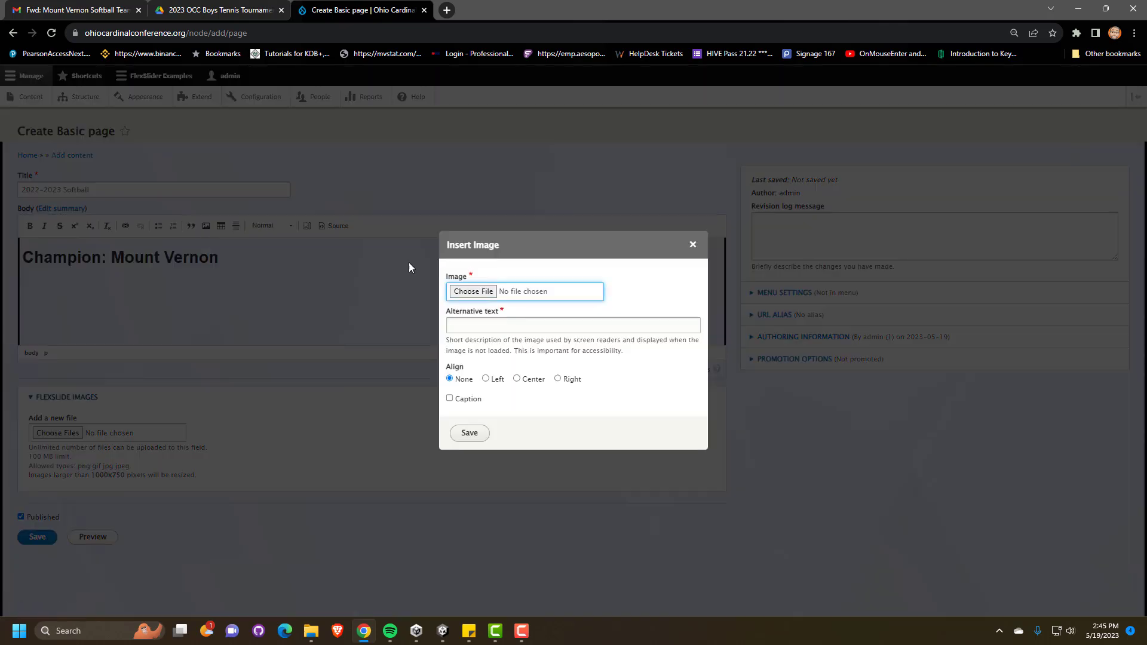
pyautogui.click(471, 292)
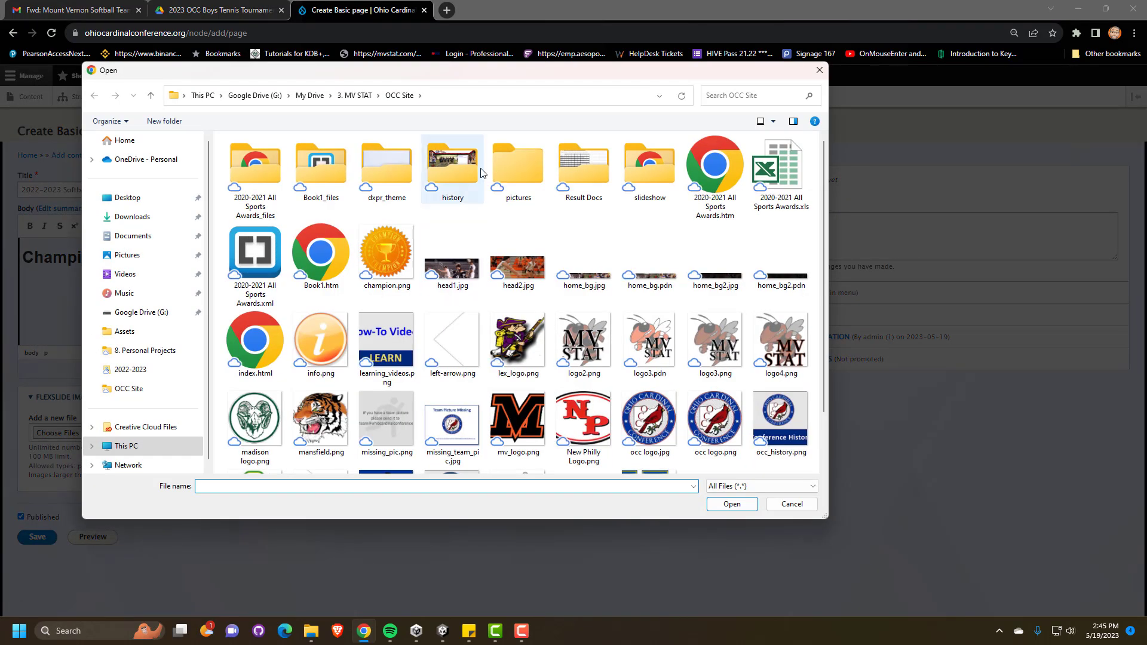
pyautogui.doubleClick(518, 164)
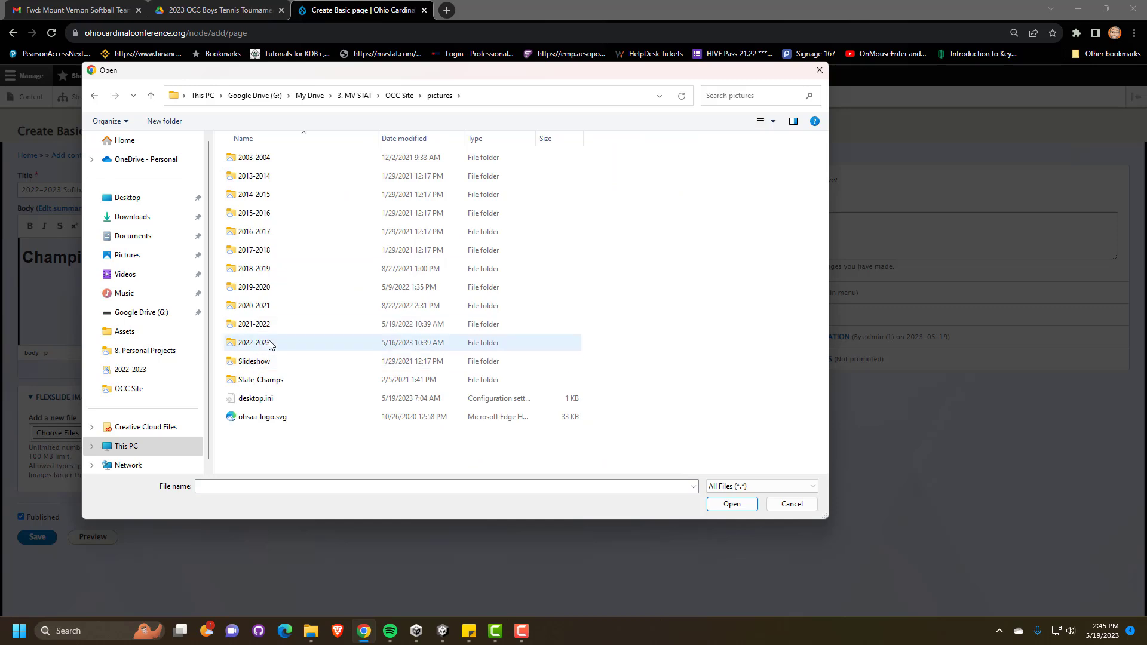
pyautogui.doubleClick(270, 345)
pyautogui.click(590, 262)
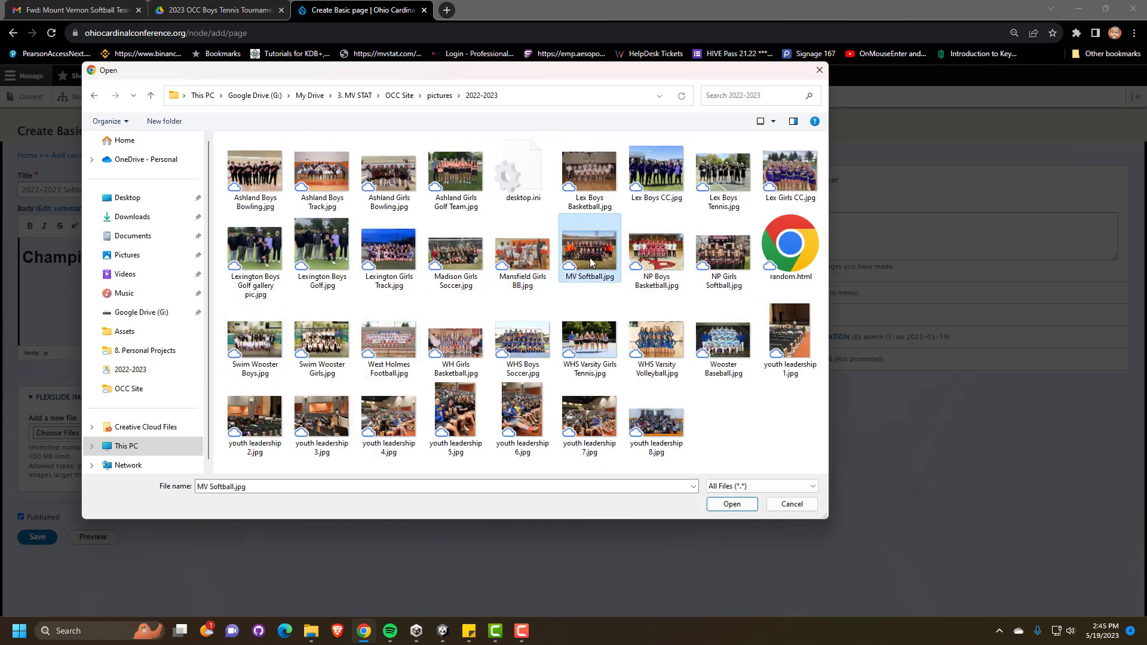
pyautogui.doubleClick(590, 262)
# Step: Give the image the alternative text "Mount Vernon Girls Softball", insert it and check it in the body
pyautogui.click(507, 327)
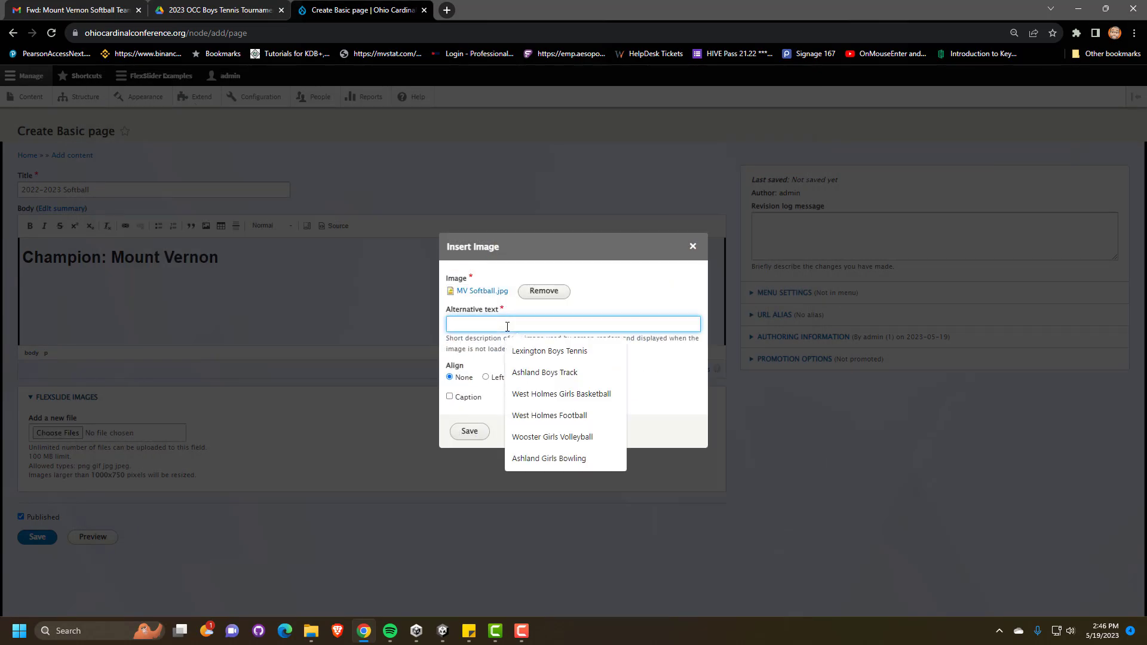
pyautogui.write('M')
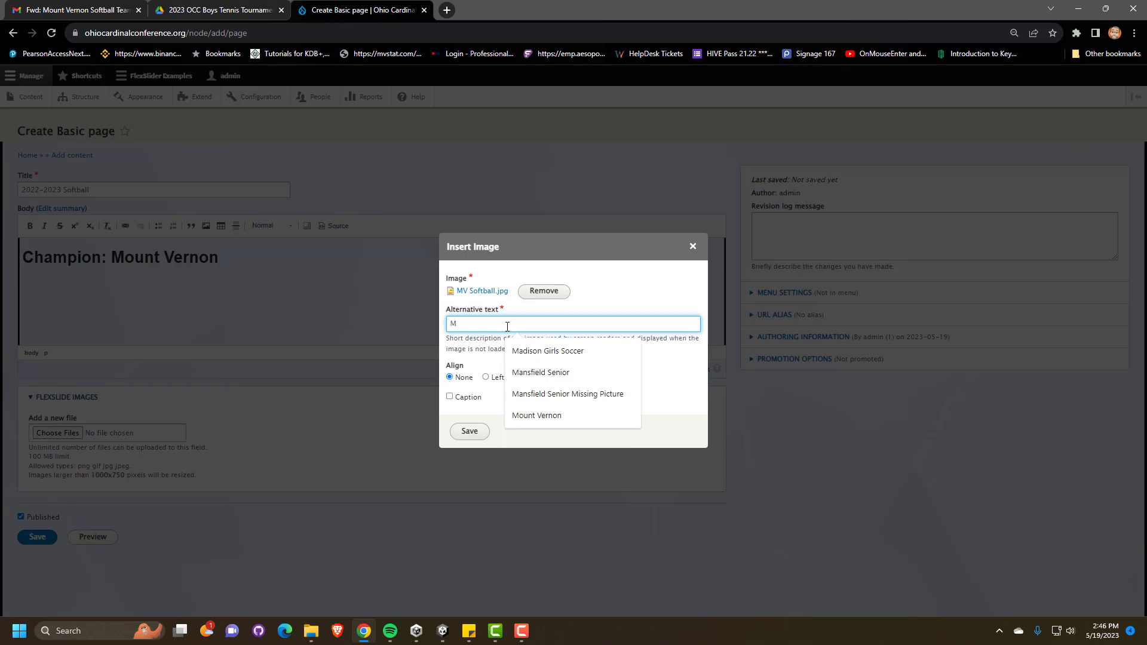
pyautogui.write('ount')
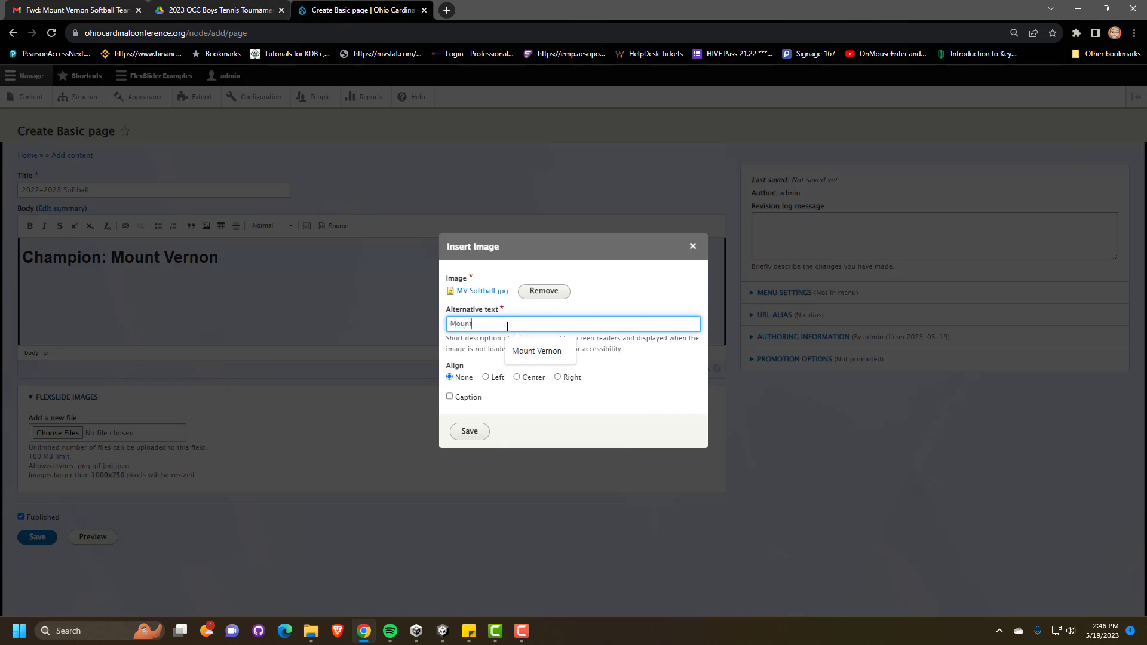
pyautogui.write(' Vernon Gi')
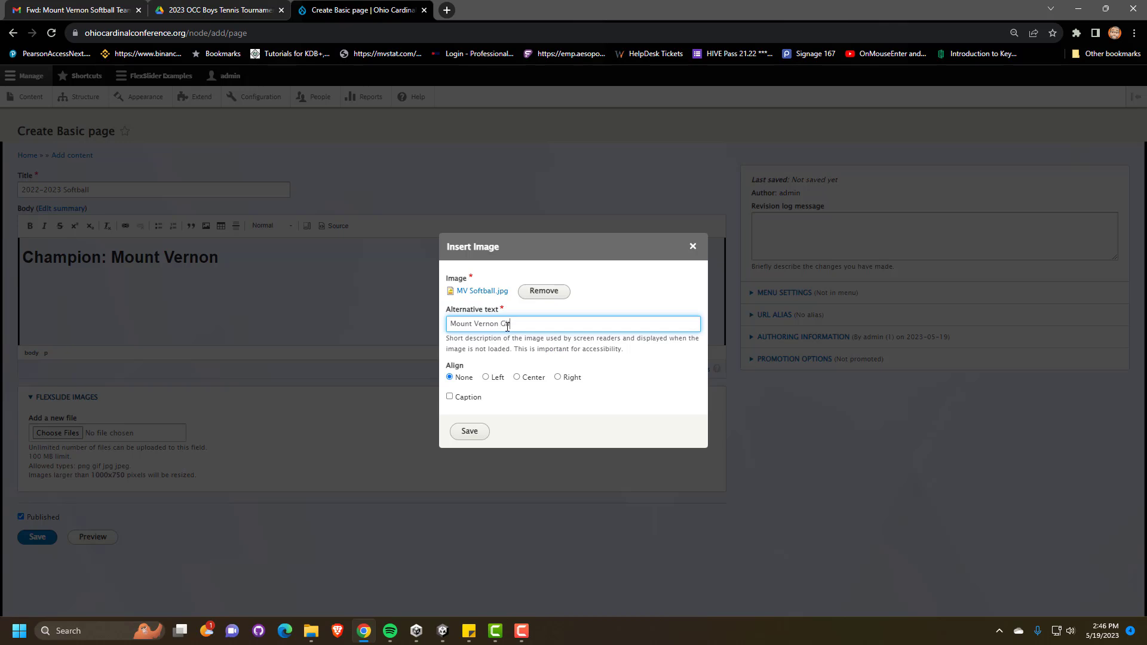
pyautogui.write('rls Softball')
pyautogui.click(469, 433)
pyautogui.scroll(-3, 361, 406)
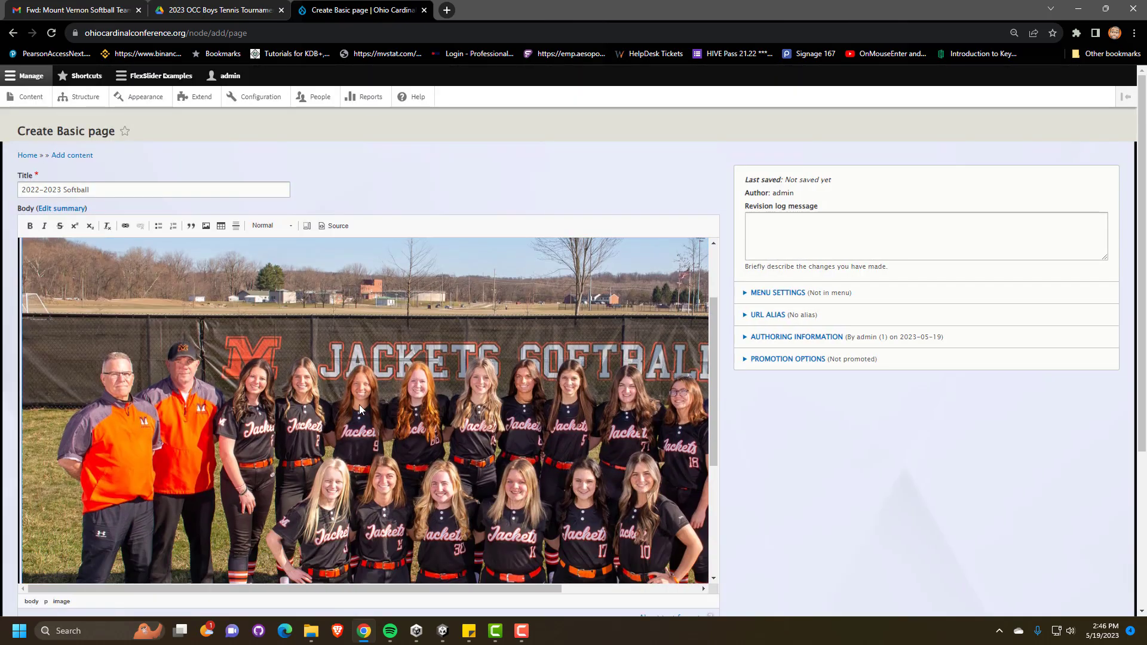
pyautogui.scroll(3, 360, 410)
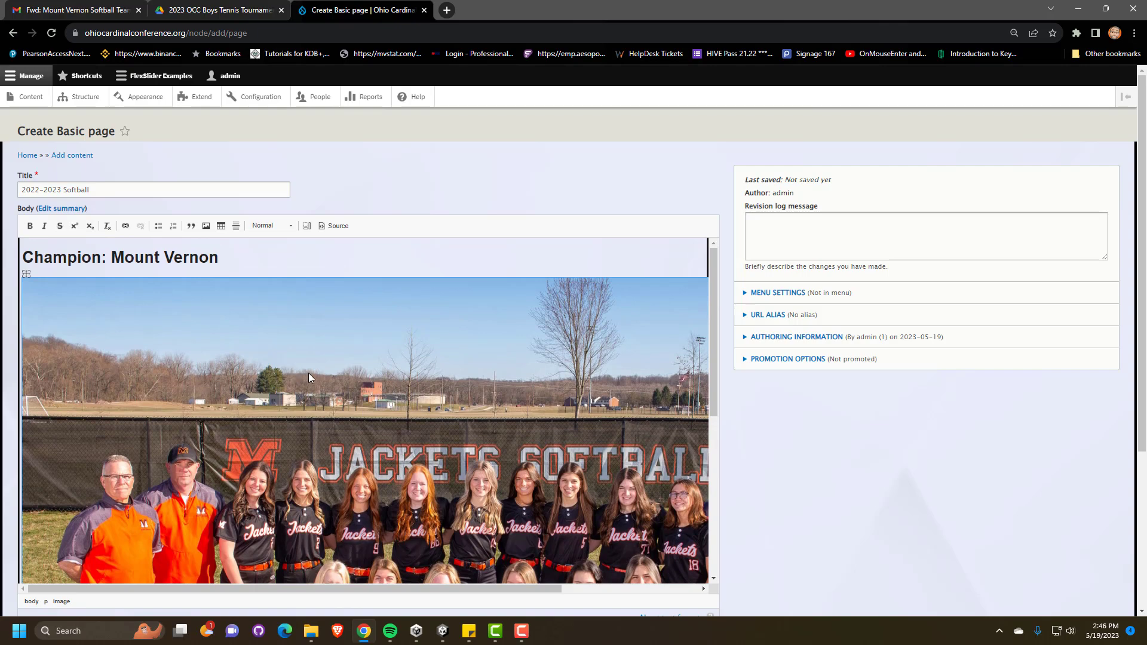
pyautogui.scroll(-2, 353, 419)
pyautogui.scroll(2, 356, 419)
# Step: Delete the data-entity-type="file" attribute from the team photo's img tag in the body's HTML source
pyautogui.click(345, 229)
pyautogui.click(126, 275)
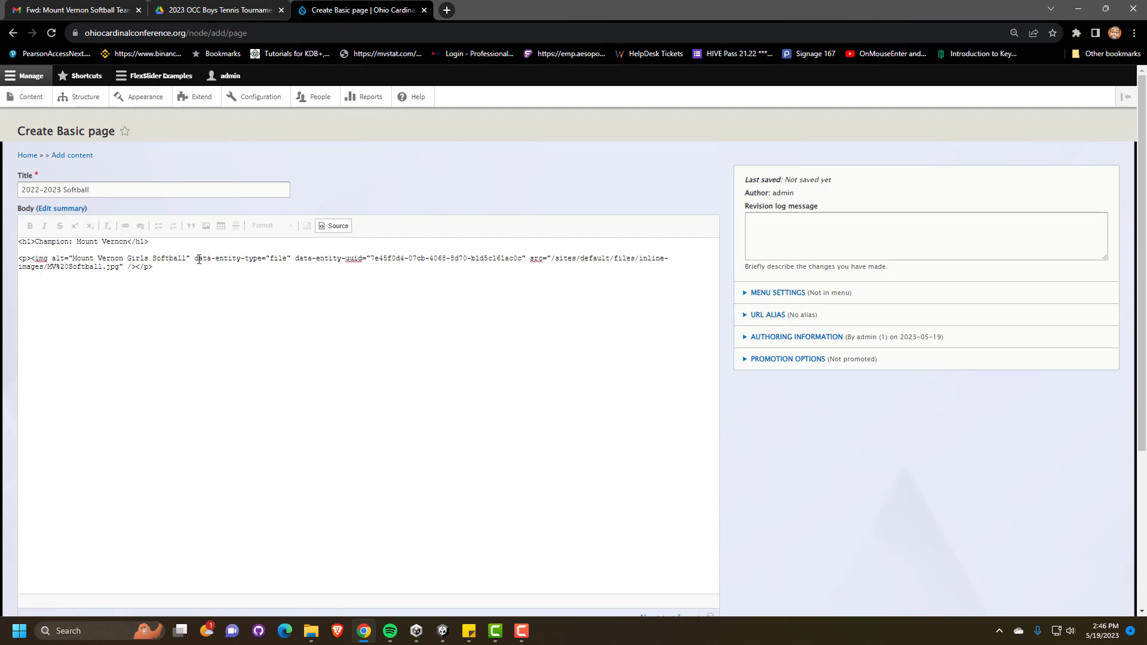
pyautogui.moveTo(194, 259); pyautogui.dragTo(292, 258)
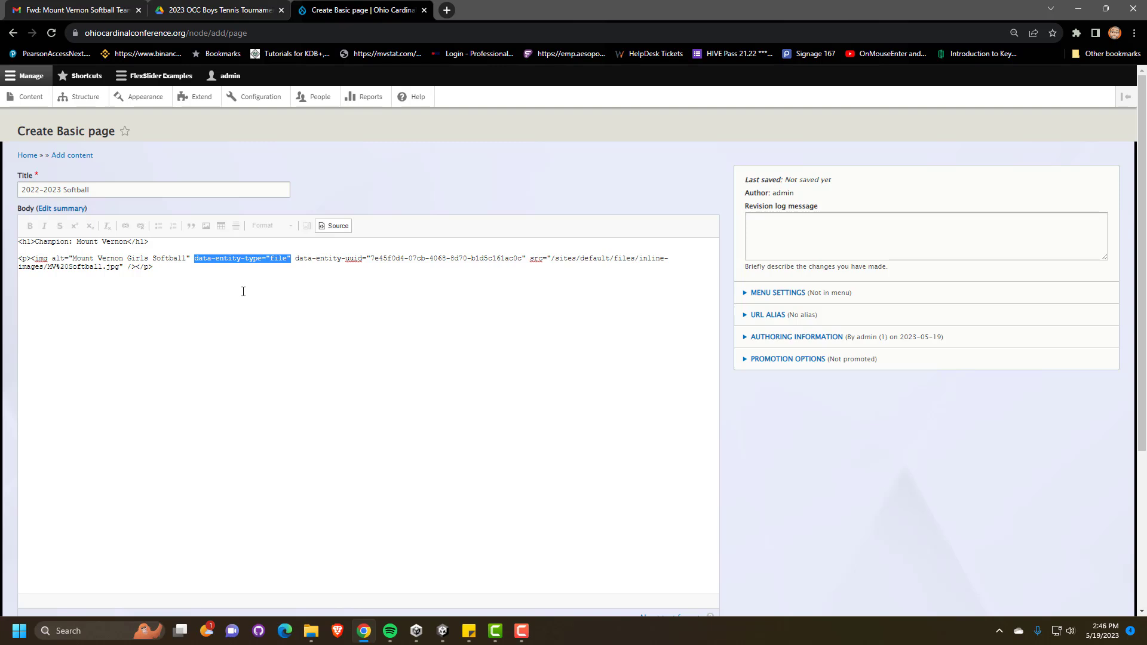
pyautogui.press('Delete')
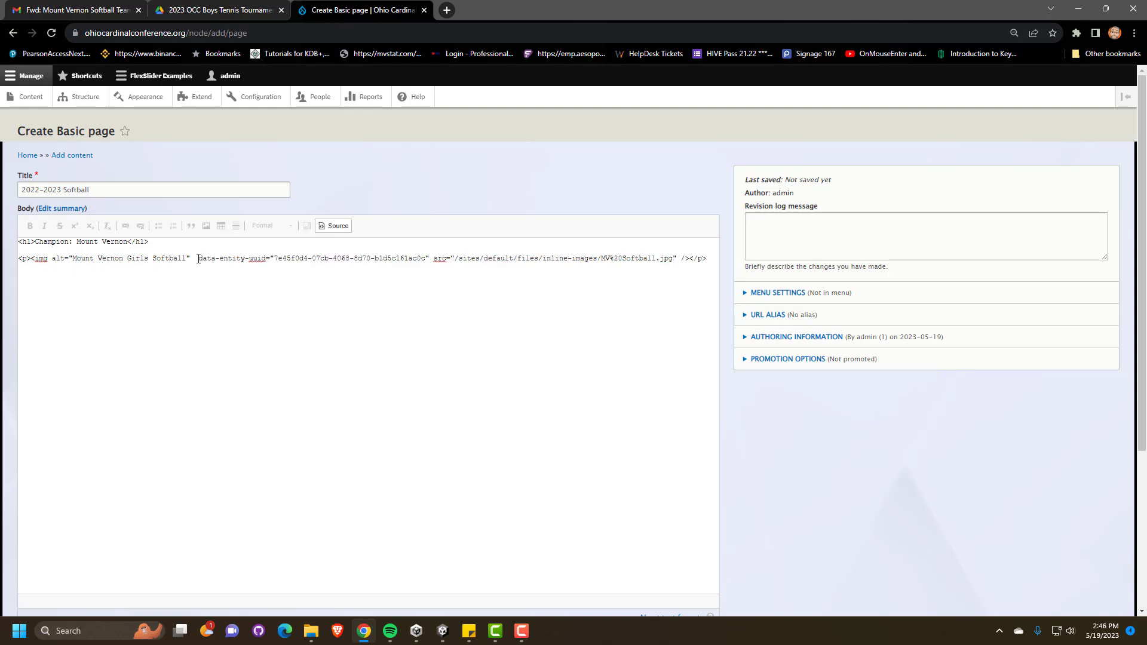
pyautogui.press('BackSpace')
# Step: Add style="max-width: 85%" to the team photo's img tag and check the resized picture in the visual editor
pyautogui.click(674, 258)
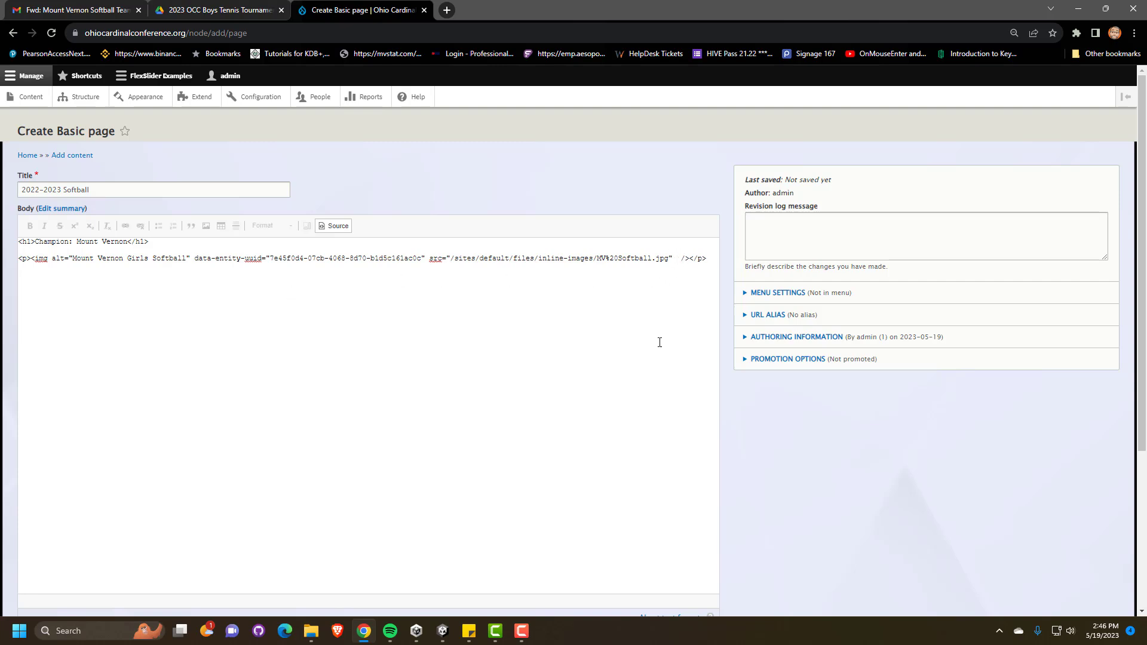
pyautogui.write('style="max-width: 55%"')
pyautogui.click(336, 226)
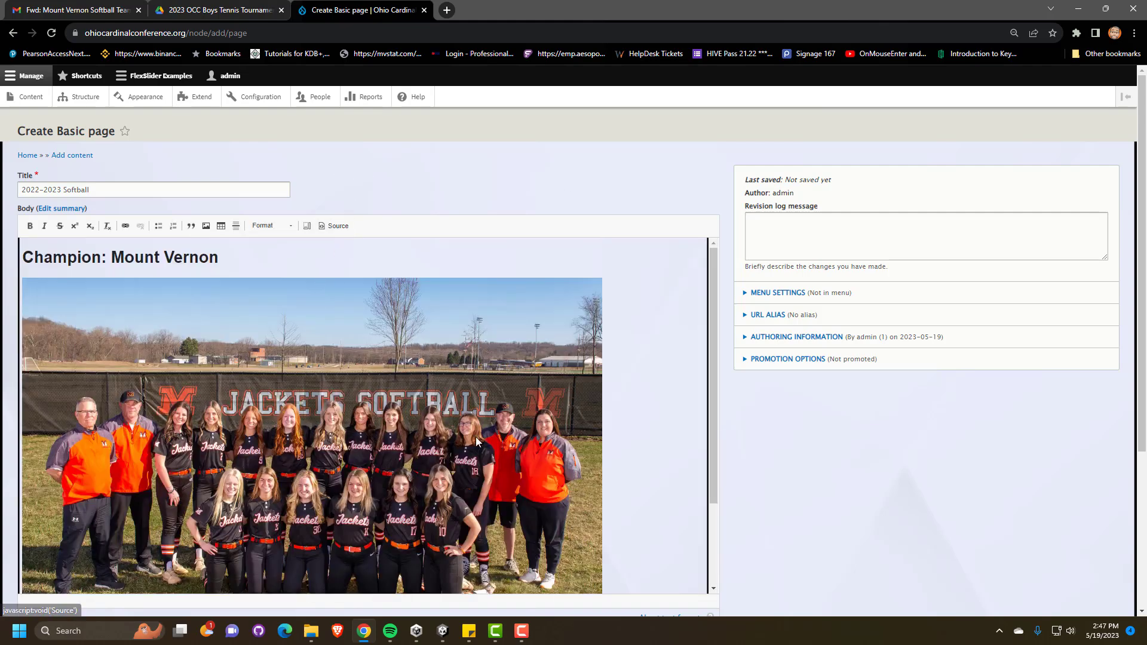
pyautogui.scroll(-3, 459, 473)
pyautogui.scroll(3, 459, 473)
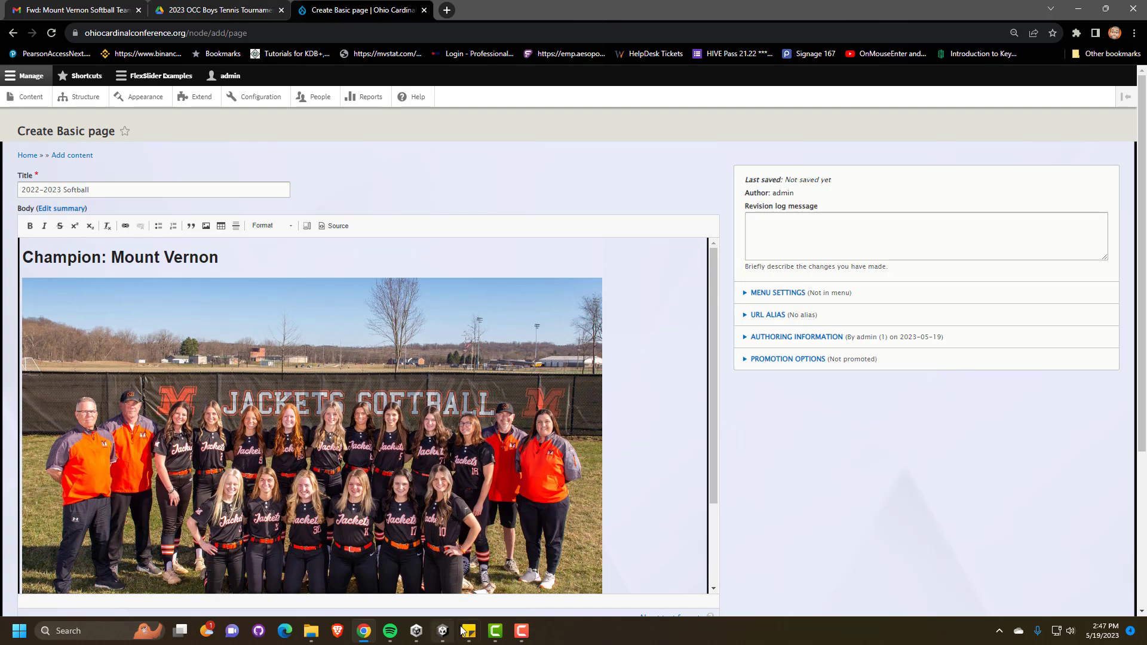
# Step: In the body's HTML source, insert the opening tag <a data-colorbox-inline="#PIC"> directly before the team photo's img tag
pyautogui.click(463, 630)
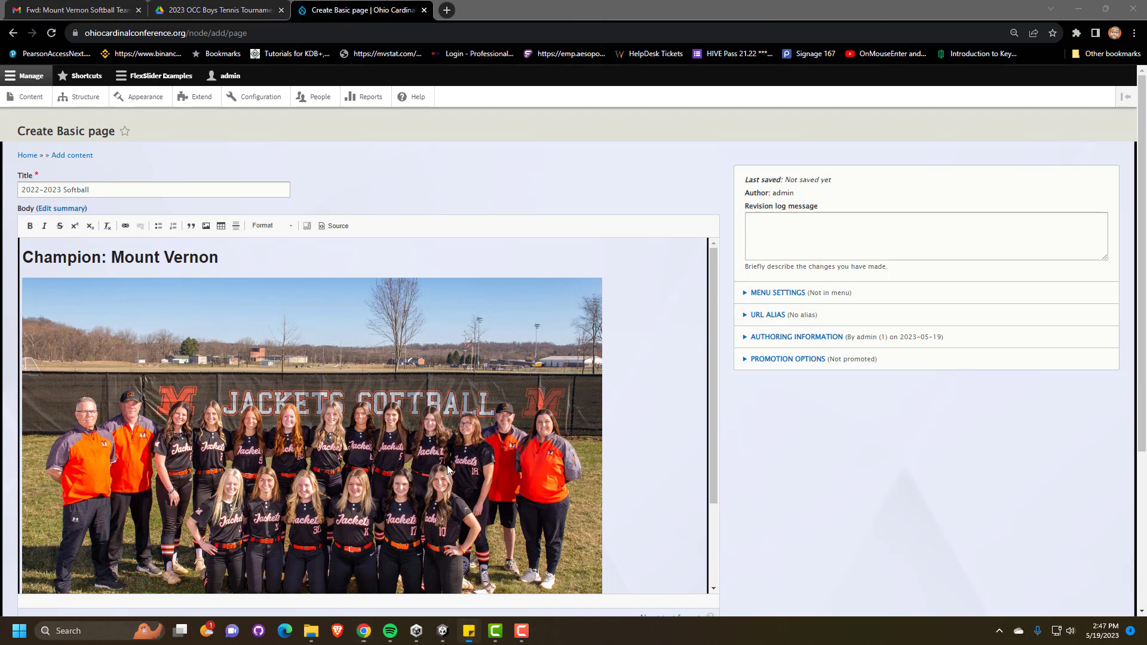
pyautogui.click(337, 226)
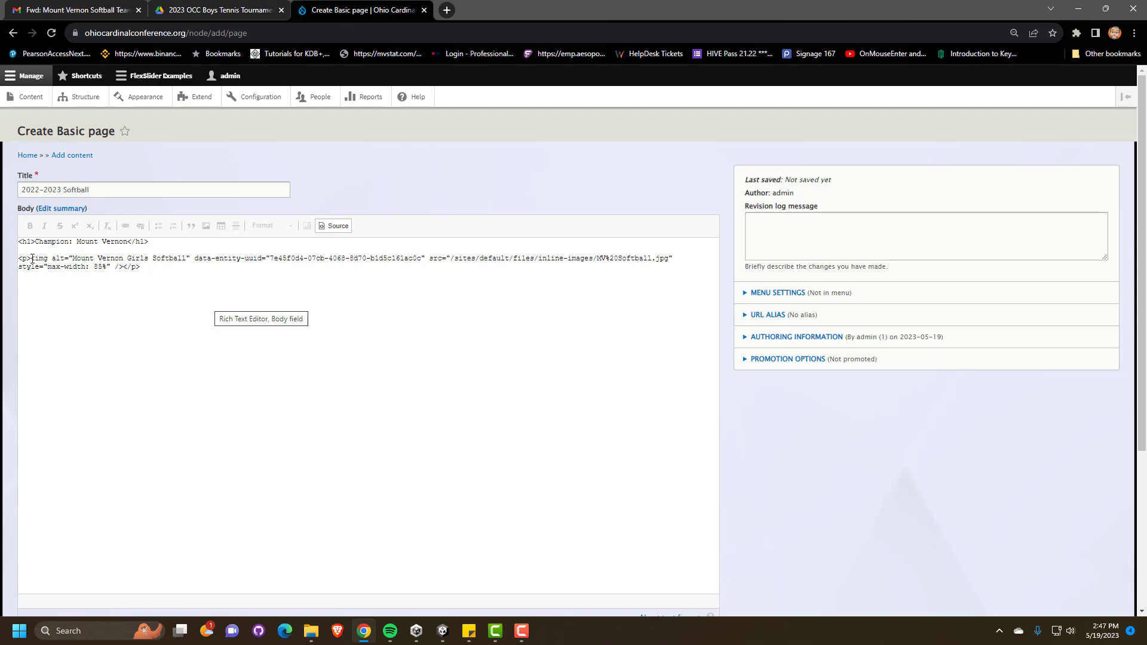
pyautogui.write('<s')
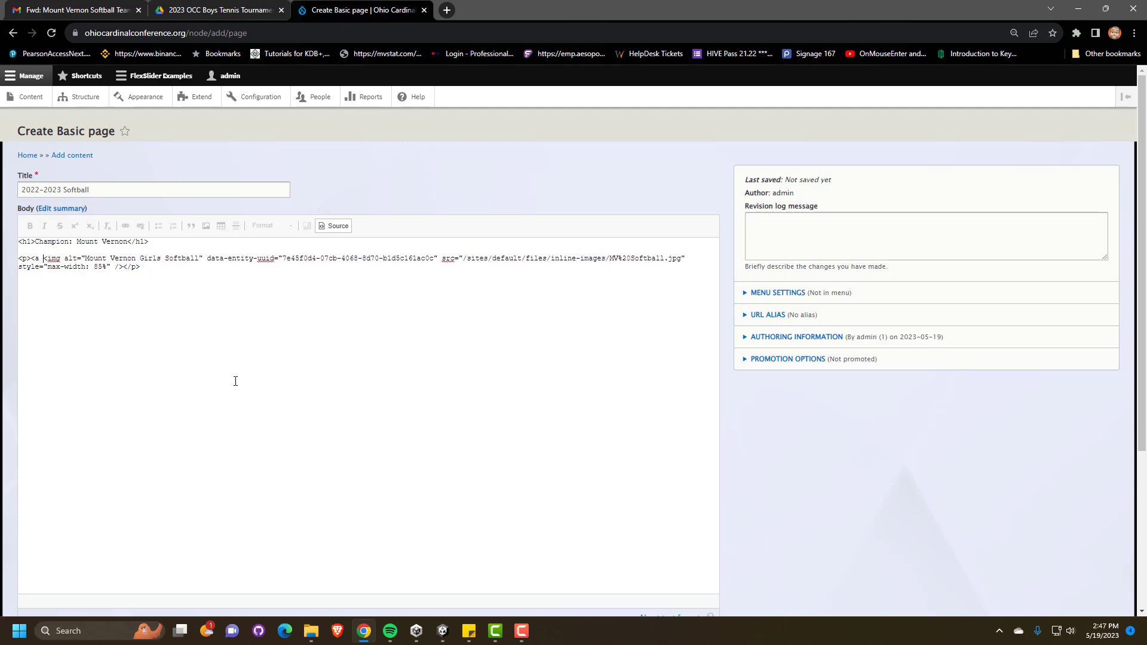
pyautogui.write(' data-color')
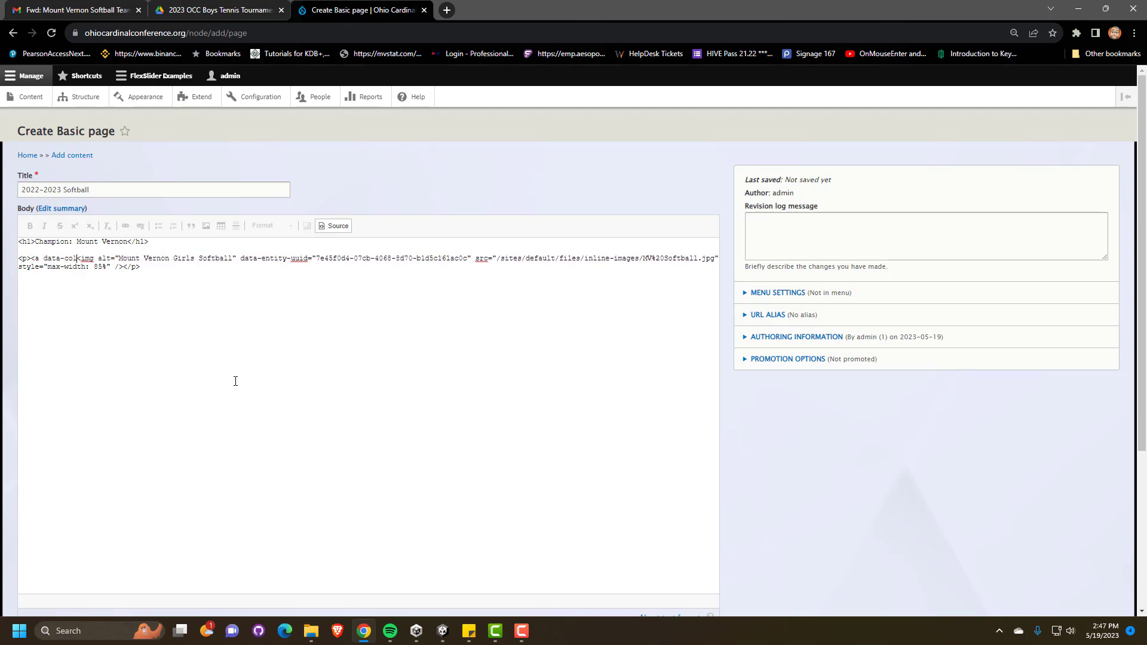
pyautogui.write('box-in')
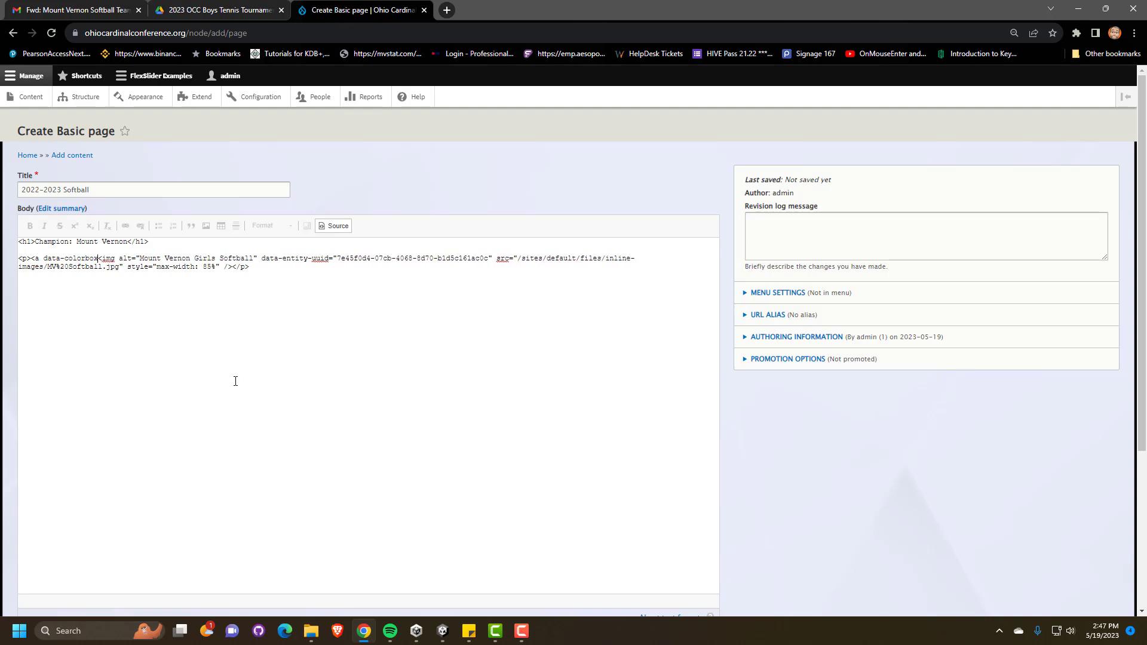
pyautogui.write('line')
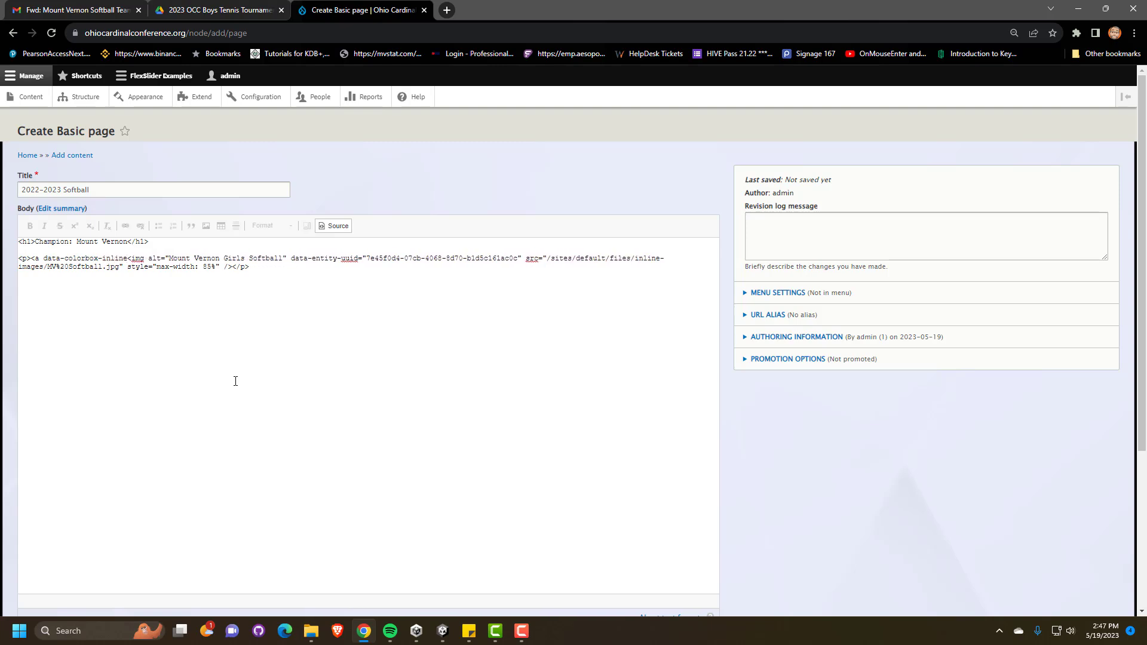
pyautogui.write('="')
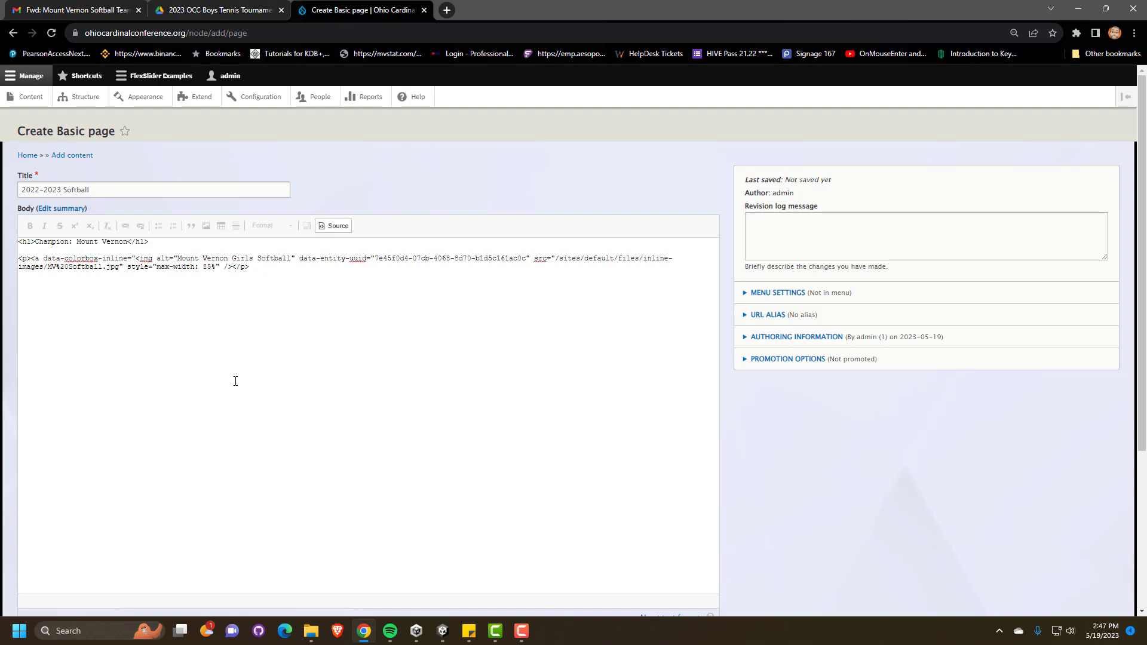
pyautogui.write('#PIC"')
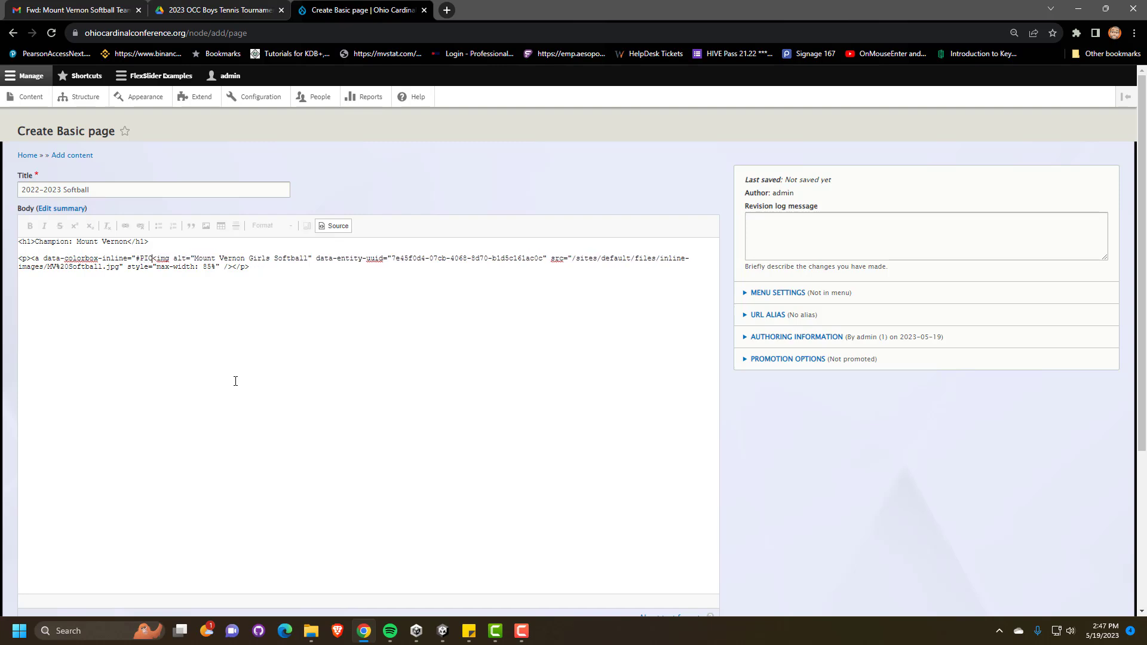
pyautogui.write('>')
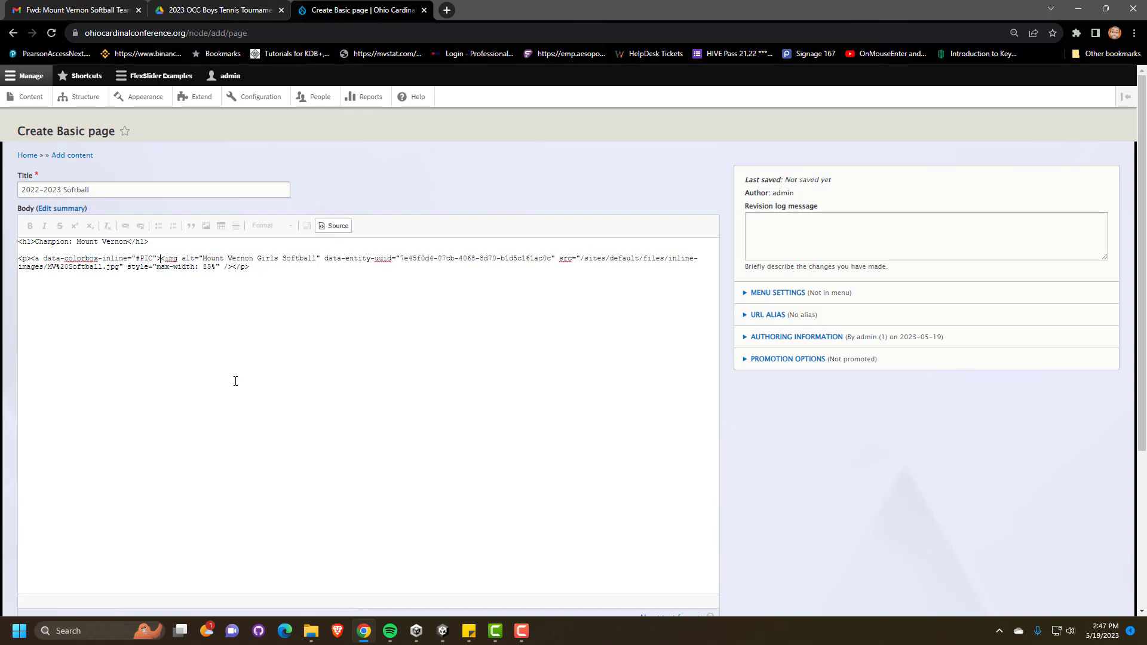
# Step: Add id="PIC" to the team photo's img tag, close the link with </a> after it and return to the visual editor
pyautogui.write(' id="PIC"')
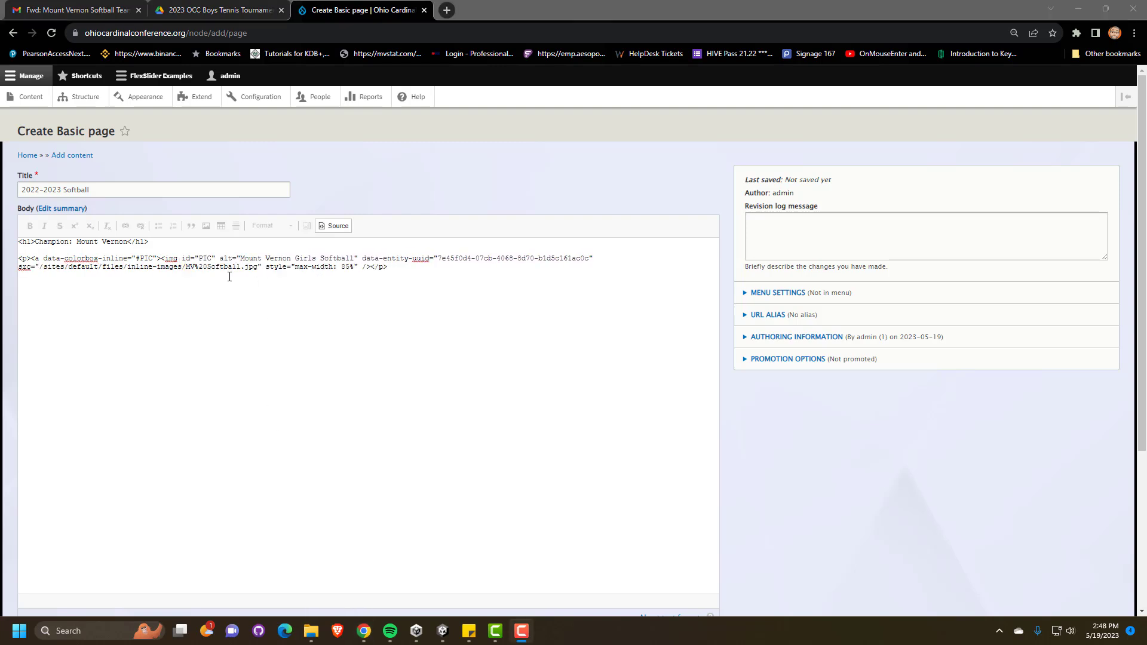
pyautogui.moveTo(154, 261); pyautogui.dragTo(140, 261)
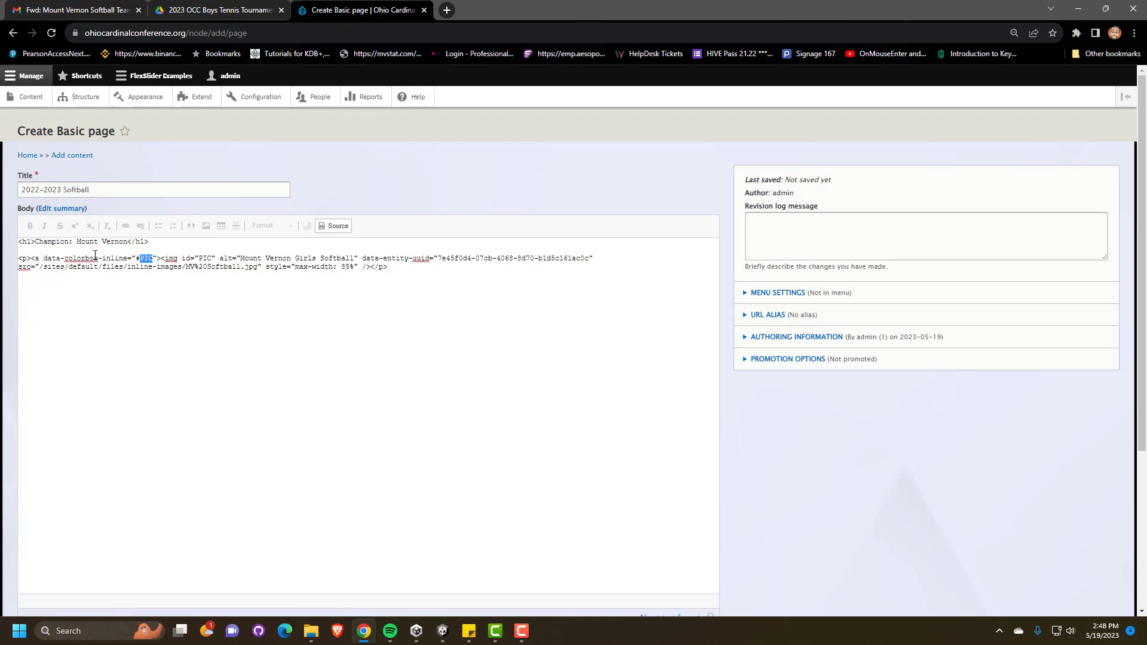
pyautogui.click(369, 266)
pyautogui.write('</a>')
pyautogui.click(334, 226)
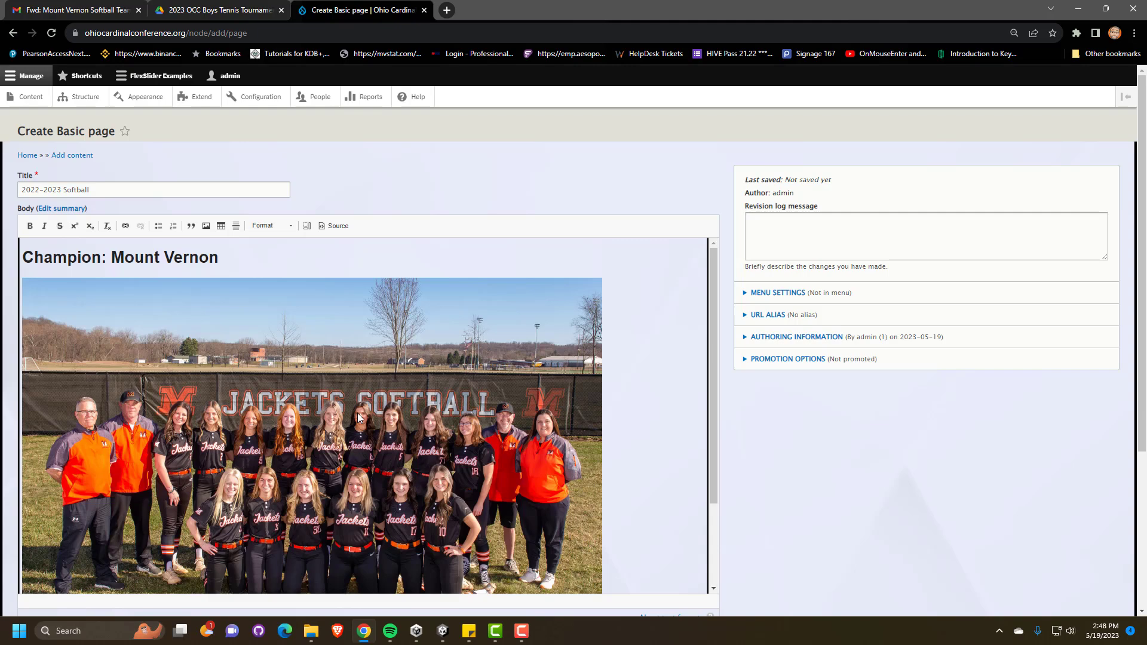
# Step: Save the 2022-2023 Softball page and test that its team photo opens enlarged in a popup, closing it again
pyautogui.scroll(-4, 653, 456)
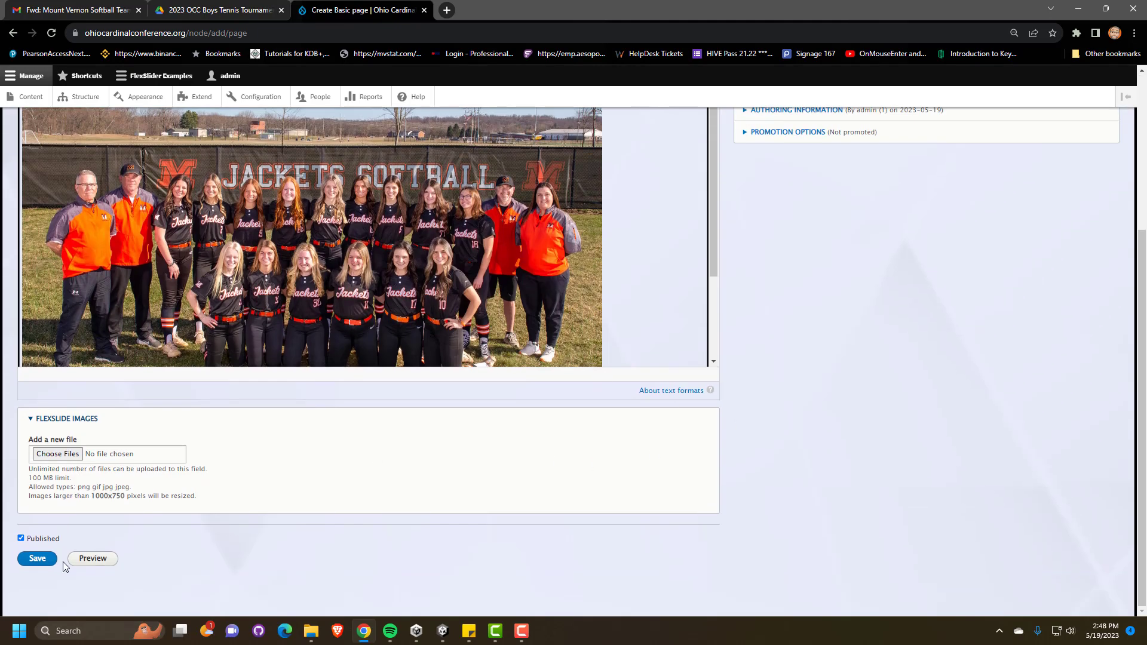
pyautogui.click(32, 559)
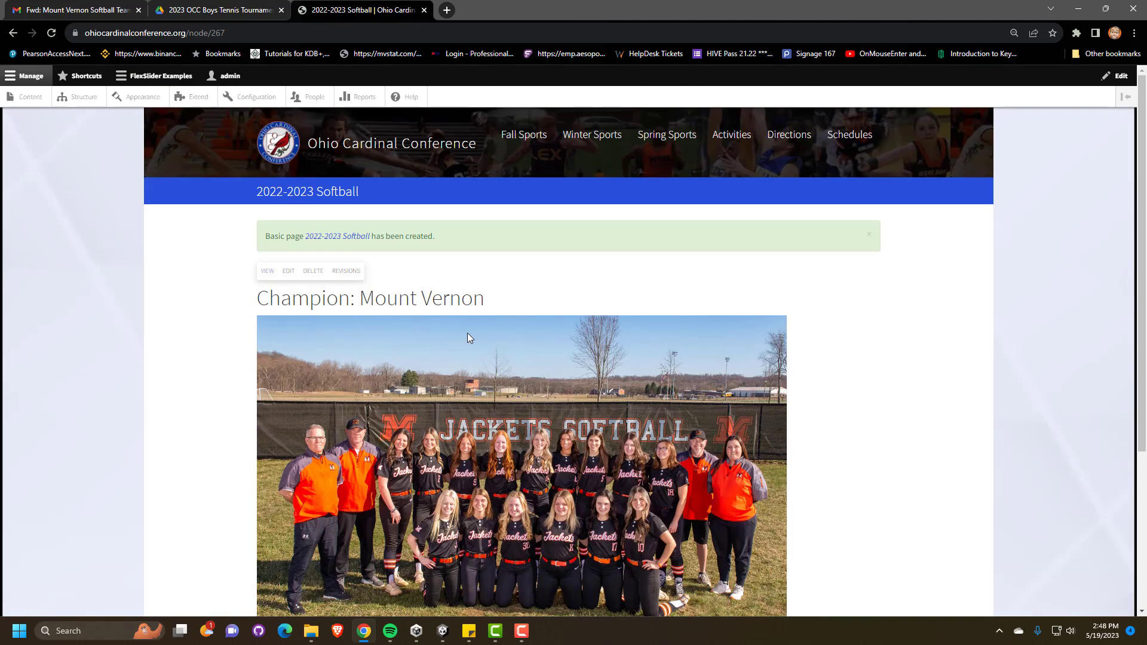
pyautogui.scroll(-3, 523, 343)
pyautogui.click(497, 341)
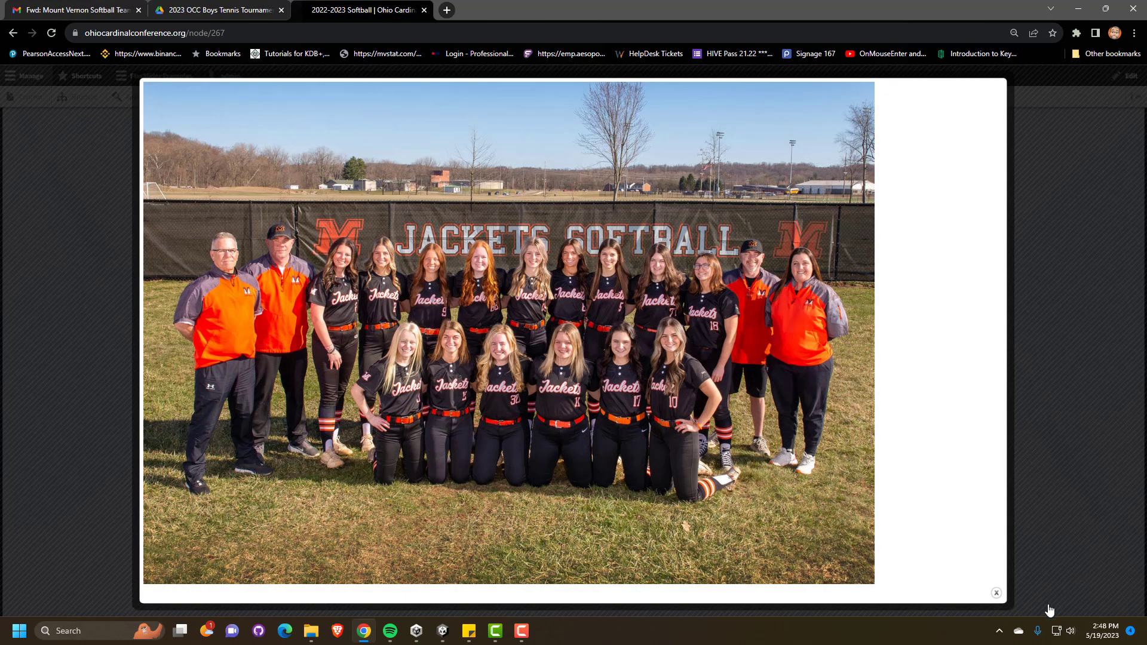
pyautogui.click(997, 595)
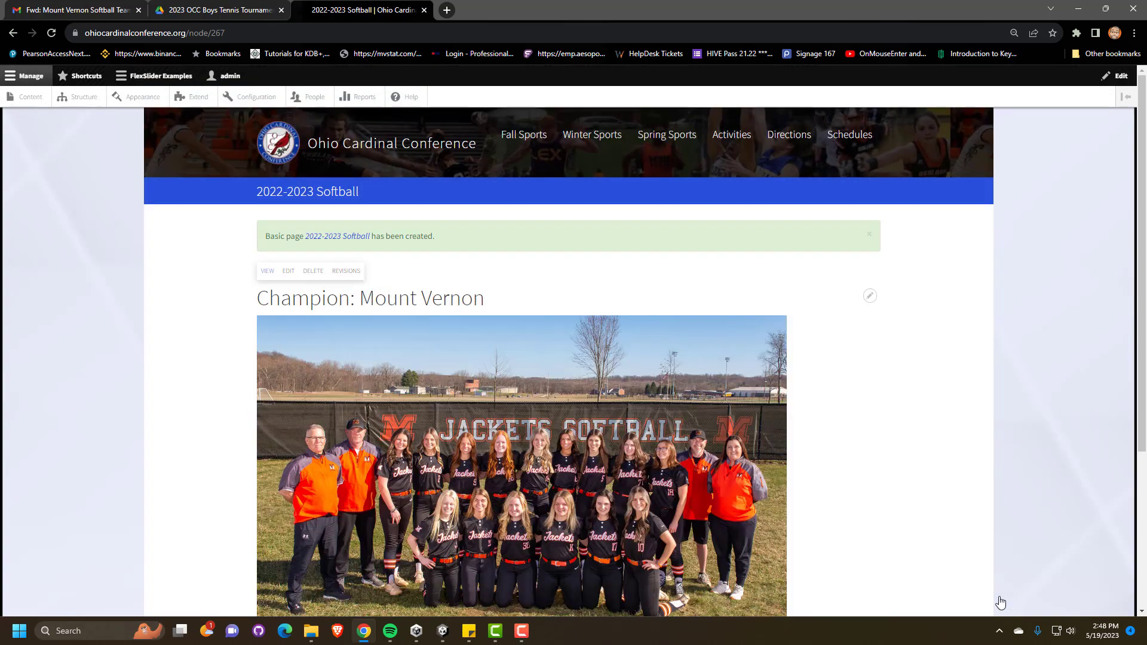
# Step: Reopen the saved page for editing and add the line "All OCC Awards" below the team photo
pyautogui.scroll(-3, 632, 461)
pyautogui.scroll(3, 629, 458)
pyautogui.click(283, 274)
pyautogui.scroll(-6, 414, 367)
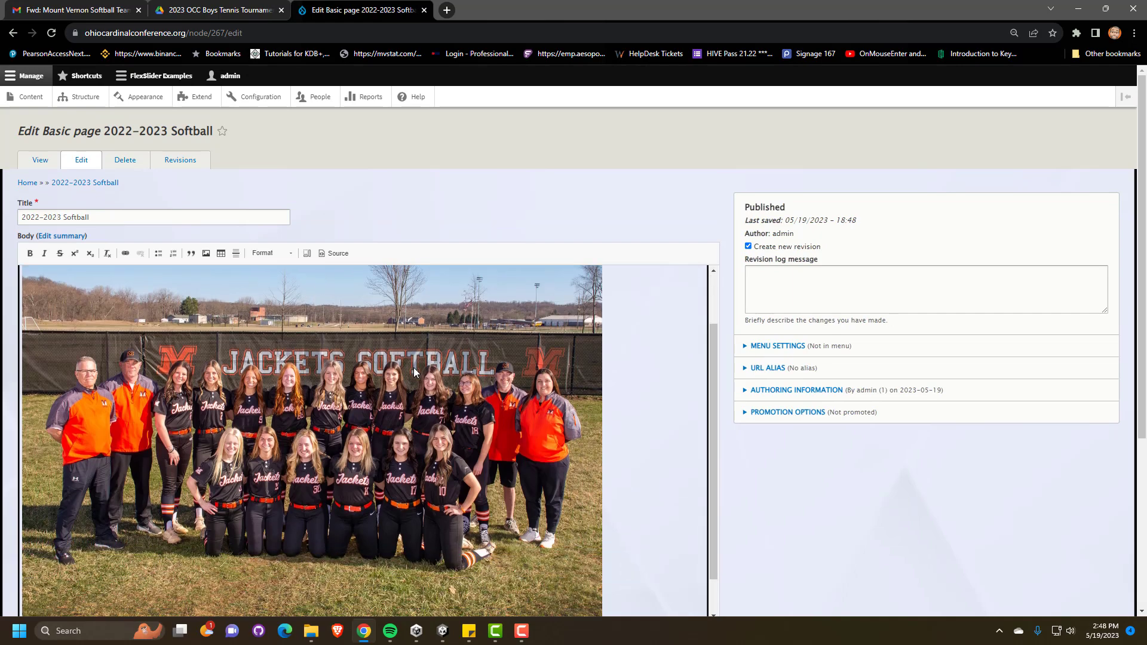
pyautogui.scroll(-3, 413, 415)
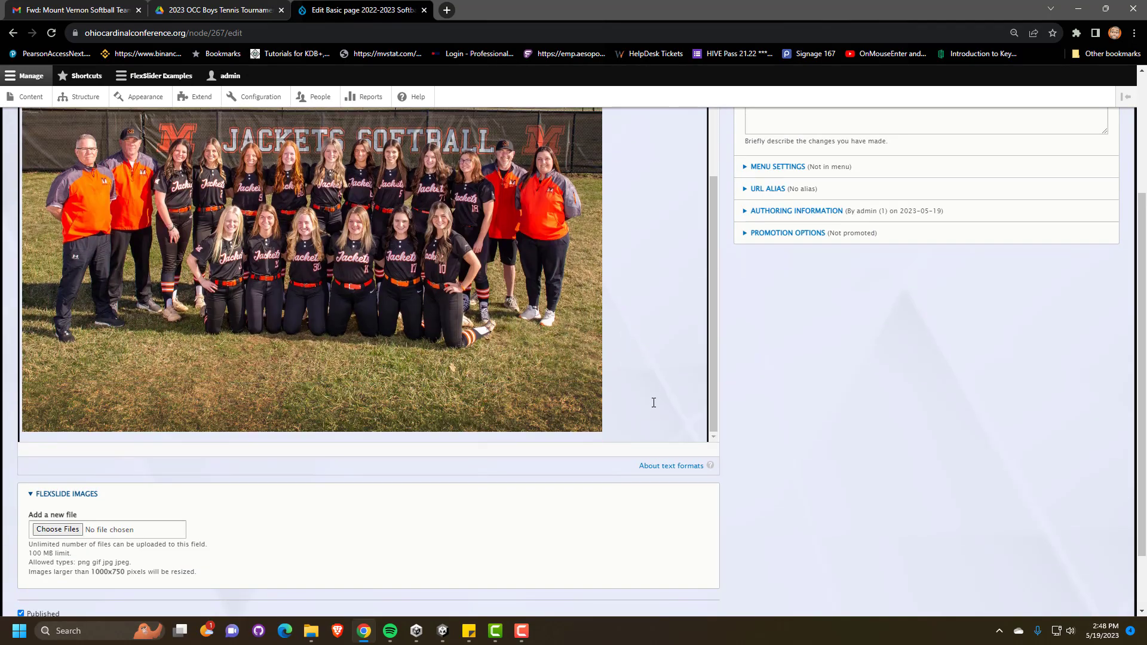
pyautogui.click(653, 403)
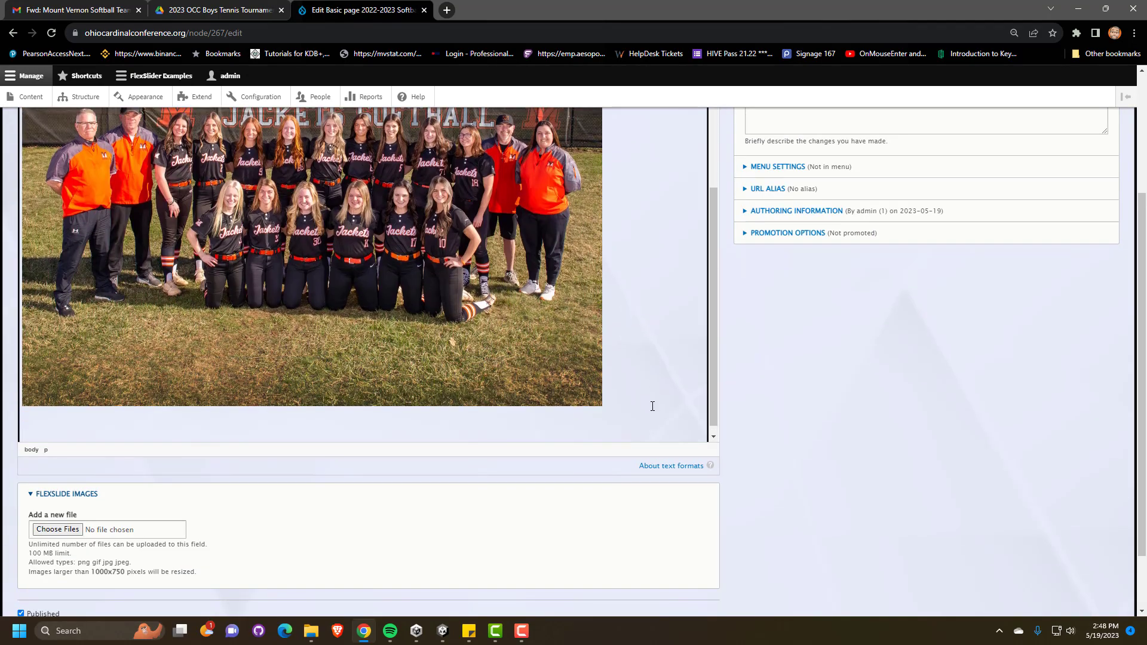
pyautogui.write('ALL OCC Awards')
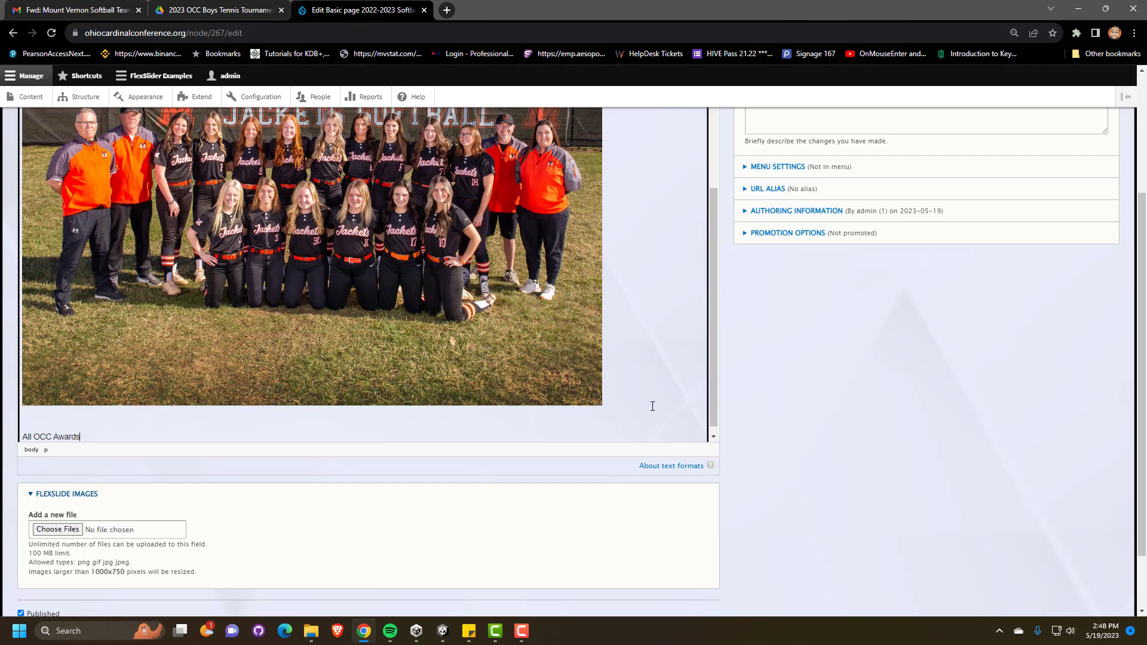
# Step: Add the lines "First Team", "Second Team" and "Honorable Mention" below "All OCC Awards", separated by blank lines
pyautogui.press('Return')
pyautogui.write('First Te')
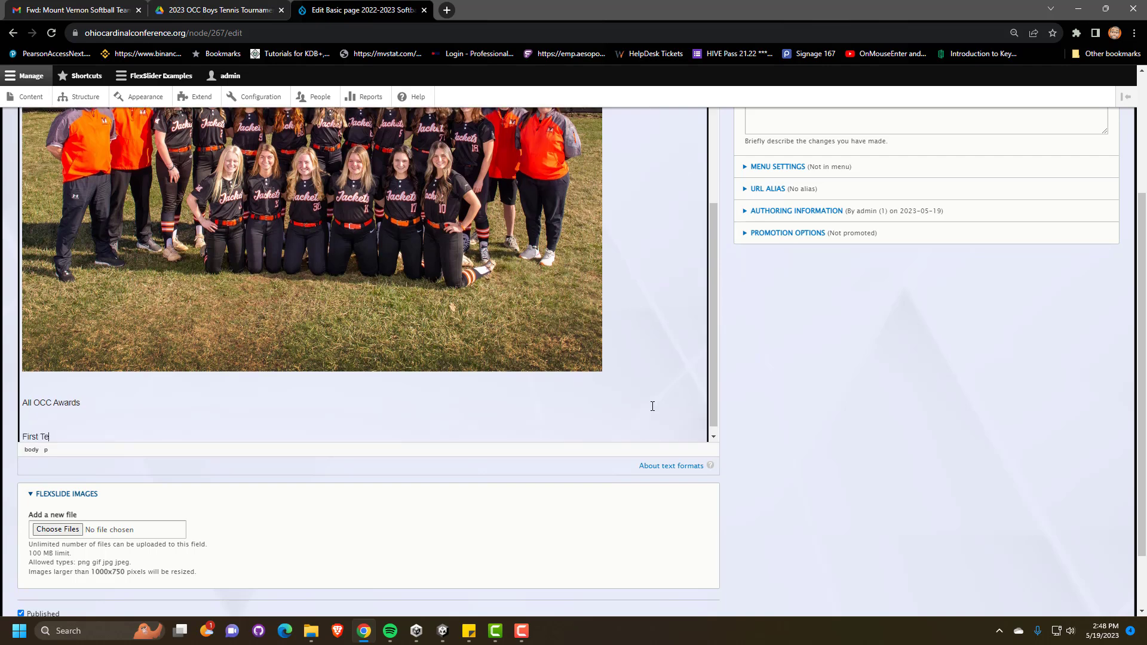
pyautogui.write('am')
pyautogui.press('Return')
pyautogui.write('Second Team')
pyautogui.press('Return')
pyautogui.write('Honorable Mention')
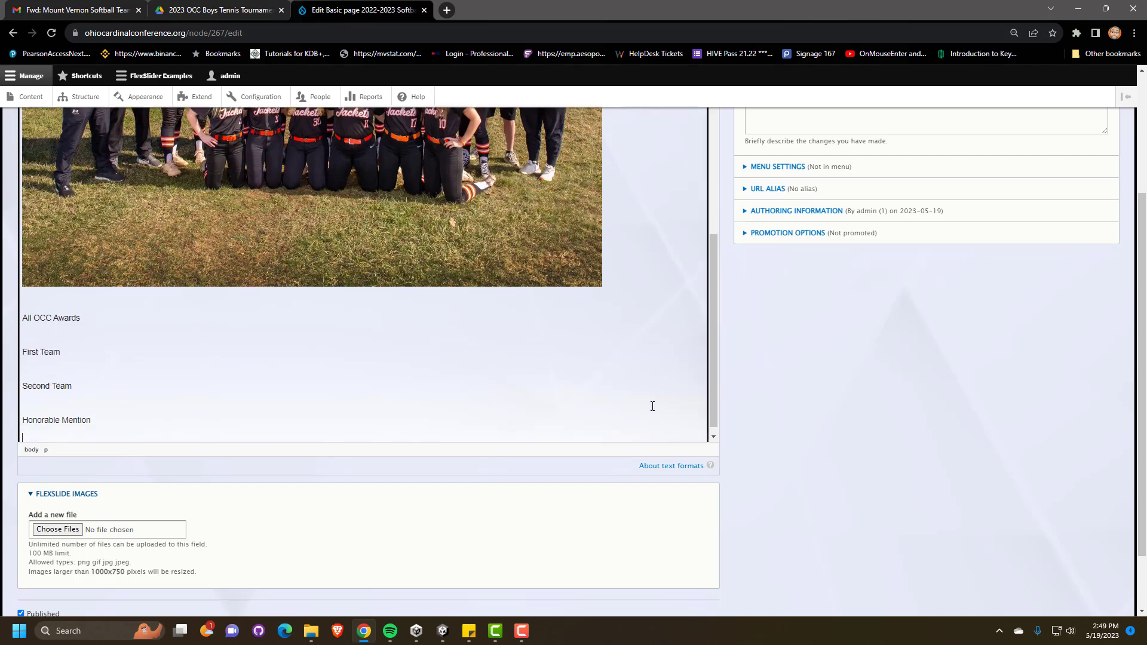
# Step: Format the lines from "All OCC Awards" through "Honorable Mention" as Heading 2
pyautogui.moveTo(107, 423); pyautogui.dragTo(242, 219)
pyautogui.scroll(5, 242, 219)
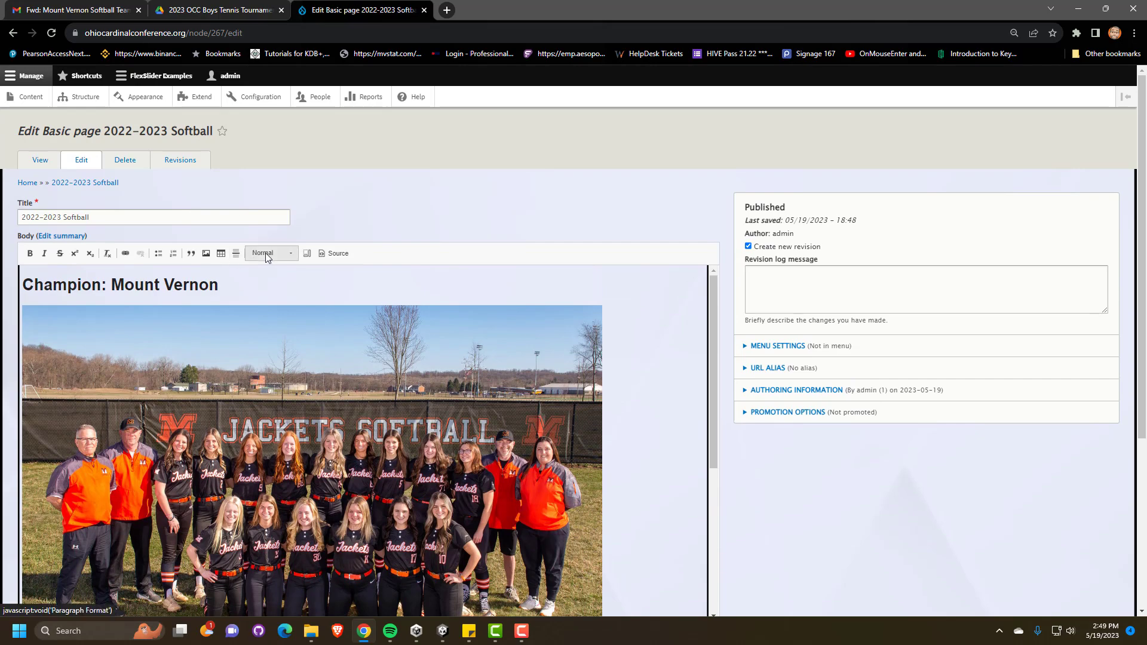
pyautogui.click(266, 253)
pyautogui.click(278, 328)
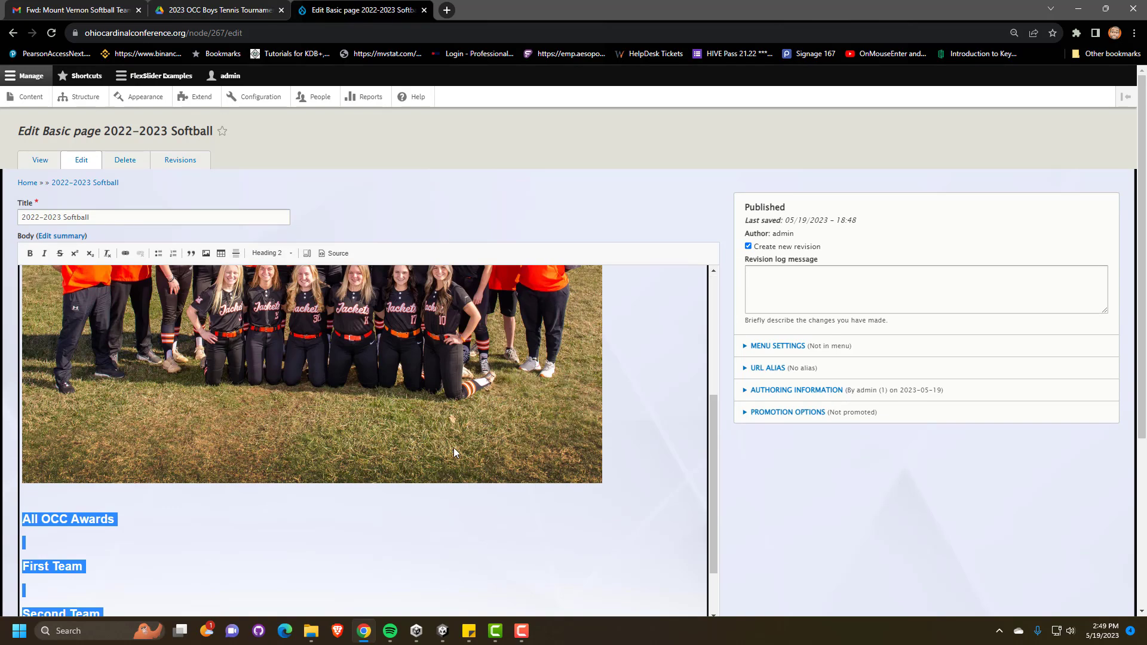
pyautogui.scroll(-1, 456, 452)
pyautogui.click(100, 467)
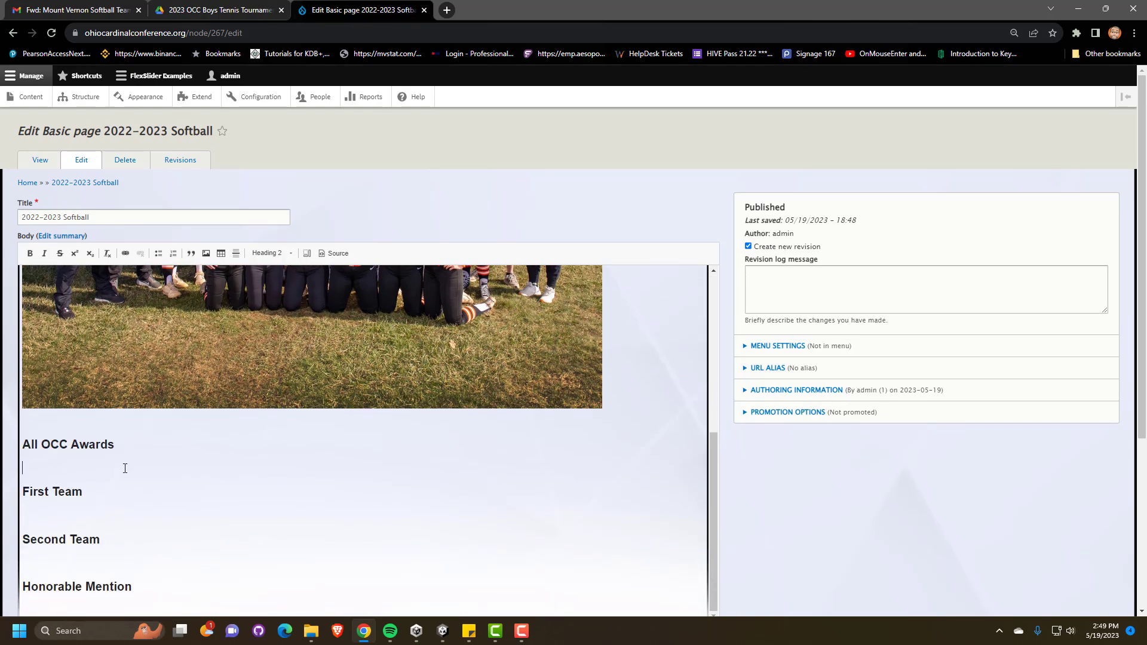
# Step: In the HTML source, add a table of class "allOCCTable" under First Team with one row of Name and Year cells, then return to the visual editor
pyautogui.scroll(-1, 83, 472)
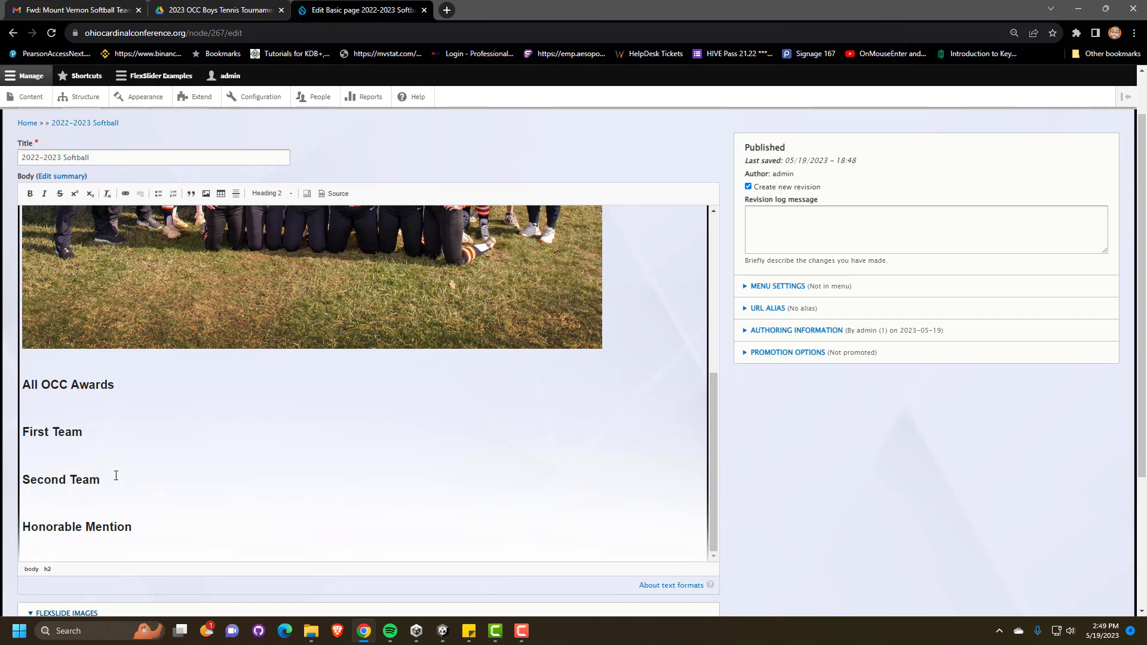
pyautogui.click(348, 193)
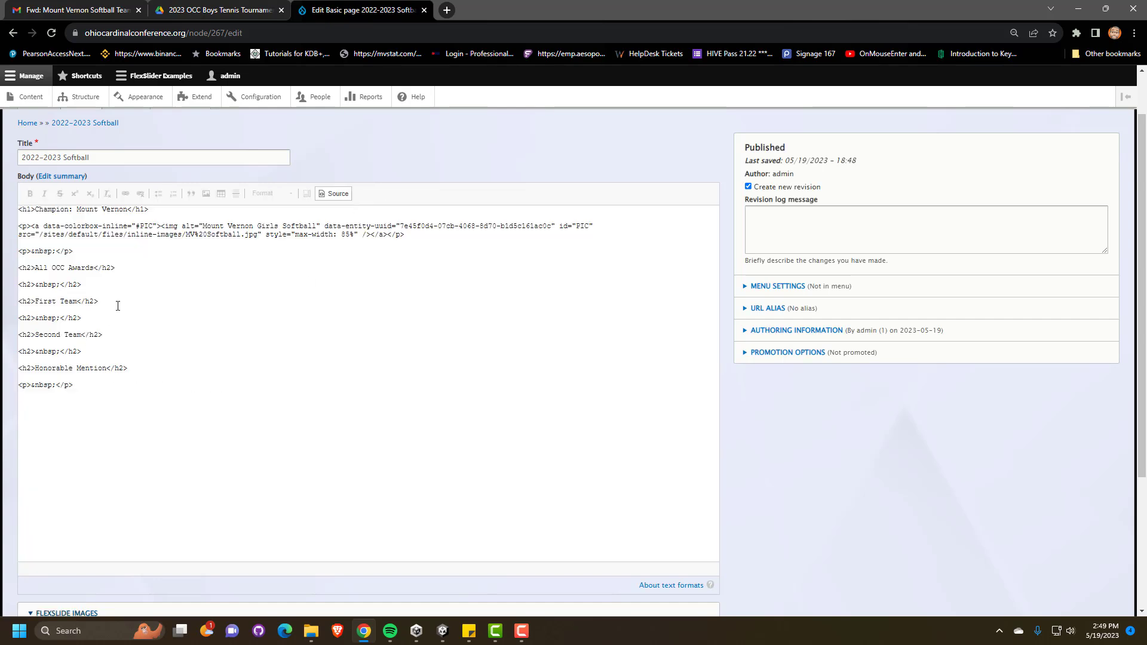
pyautogui.press('Return')
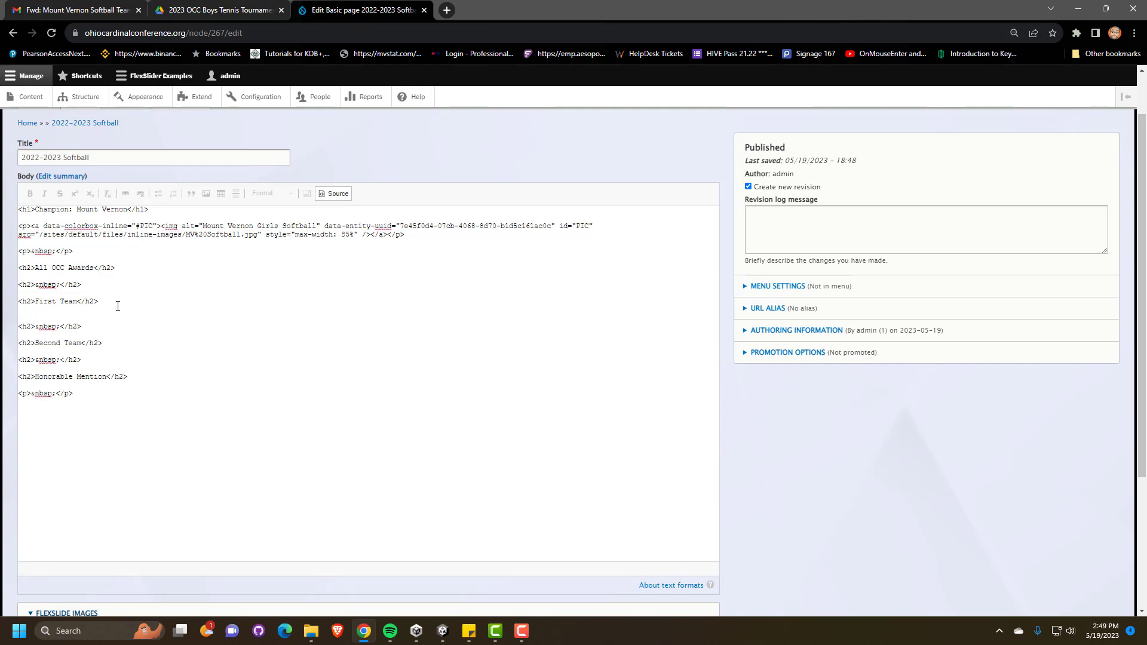
pyautogui.write('<table class="allOCCTable">')
pyautogui.write('<tr> <td>Name</td> <td>Year</td>')
pyautogui.write('</tr')
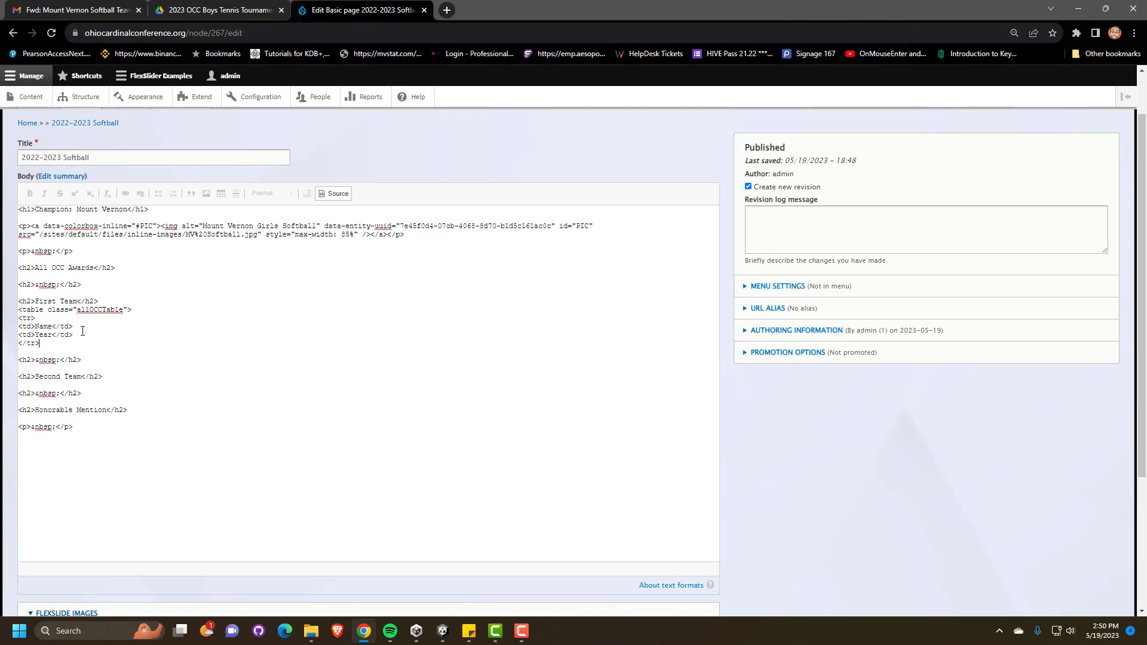
pyautogui.write('>')
pyautogui.press('Return')
pyautogui.write('<ttable>')
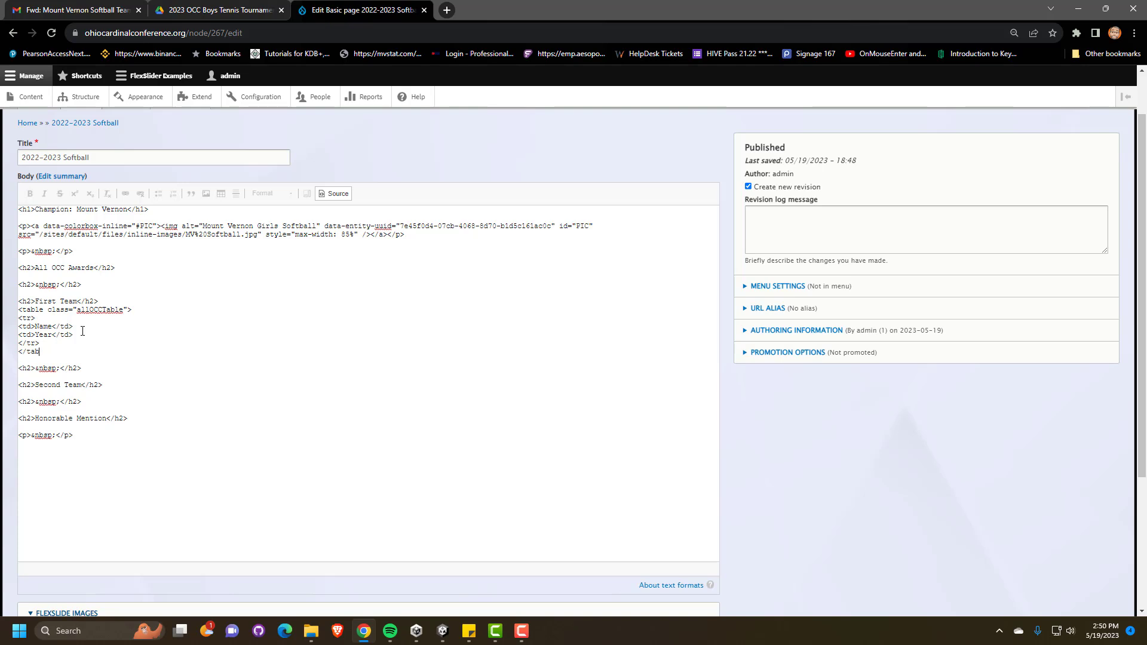
pyautogui.click(338, 194)
# Step: Add a row to the First Team table with sample text "ashgjasl;gh" and "asg", and change the Year header to "School"
pyautogui.scroll(-4, 249, 336)
pyautogui.scroll(5, 196, 418)
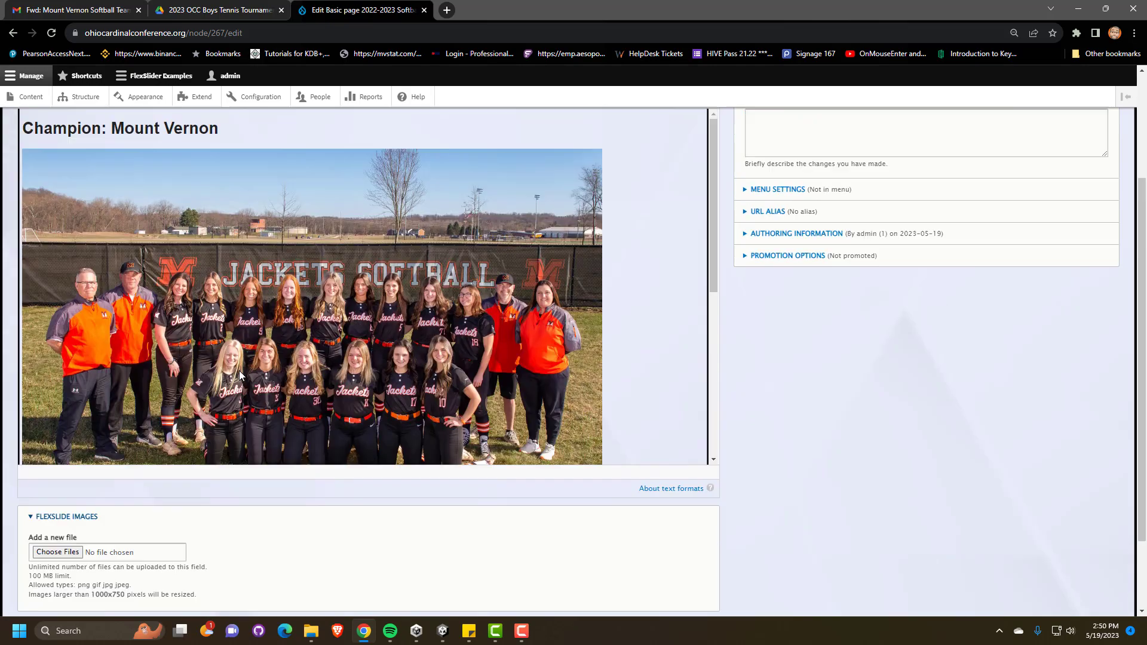
pyautogui.scroll(-8, 393, 330)
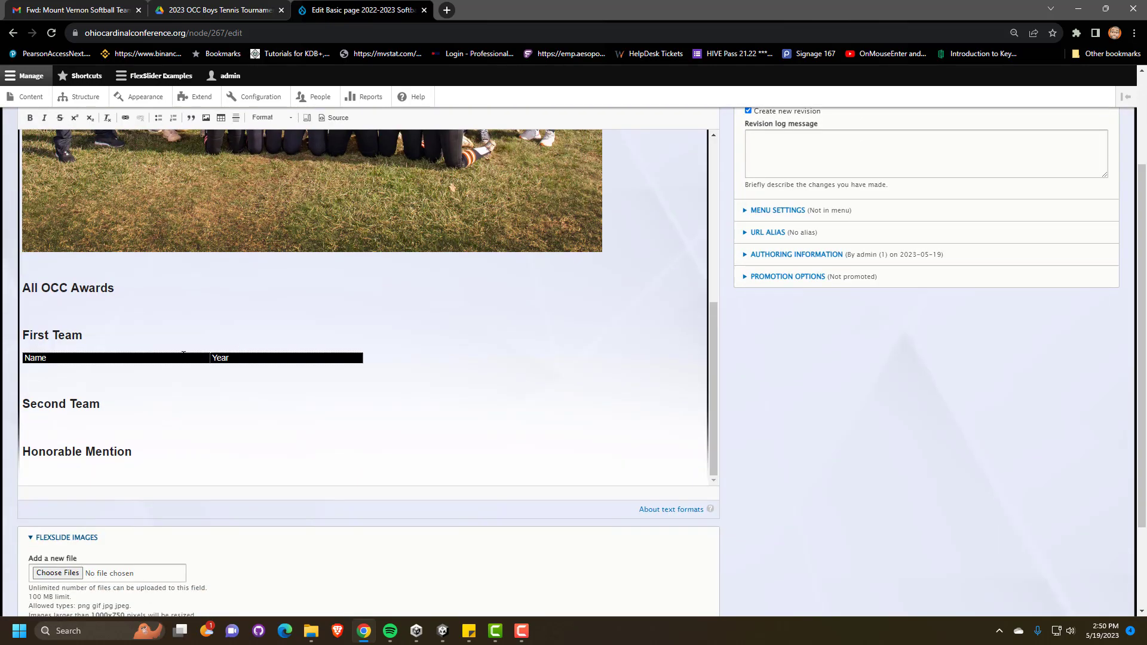
pyautogui.click(294, 358)
pyautogui.press('Tab')
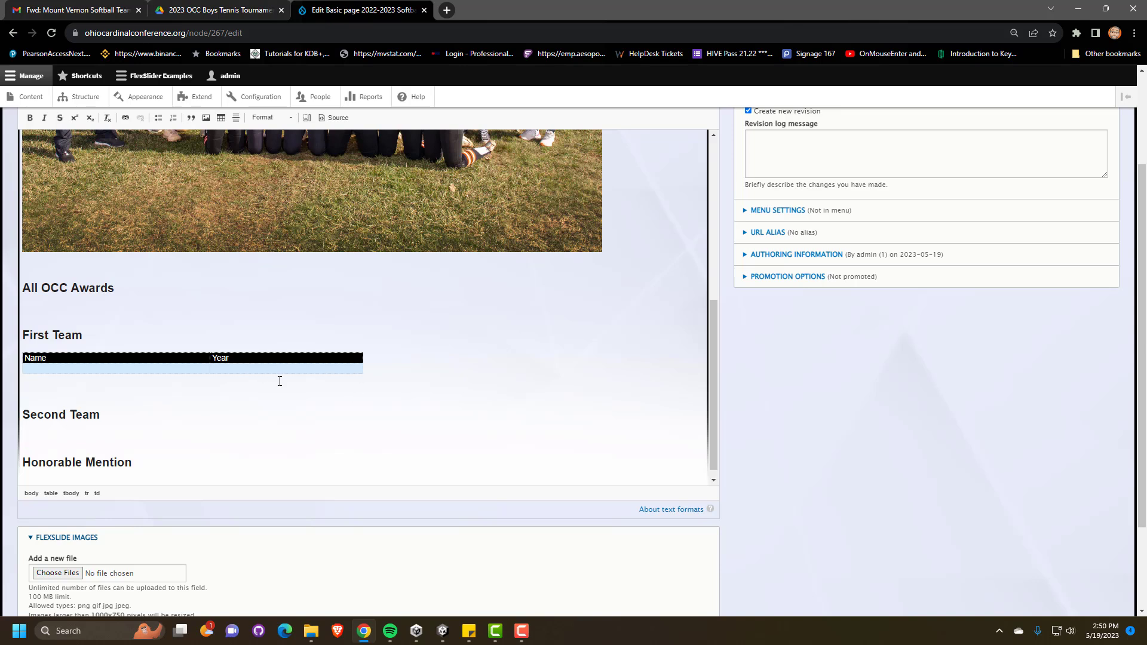
pyautogui.write('ashgjasl;gh')
pyautogui.press('Tab')
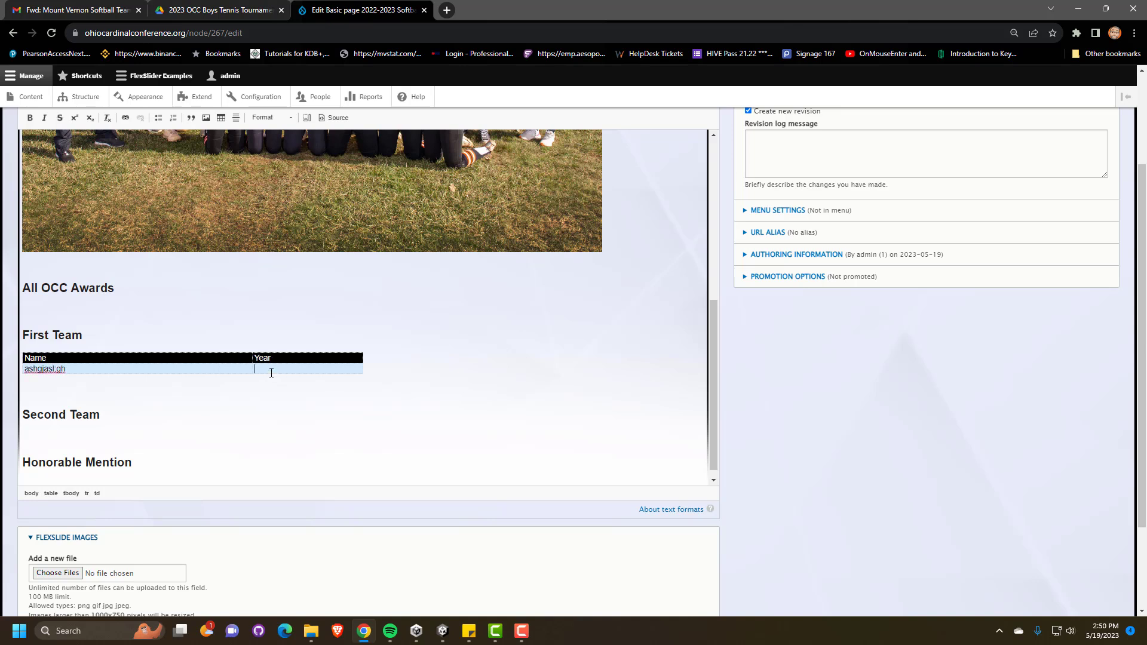
pyautogui.moveTo(255, 357); pyautogui.dragTo(270, 357)
pyautogui.write('School ashg')
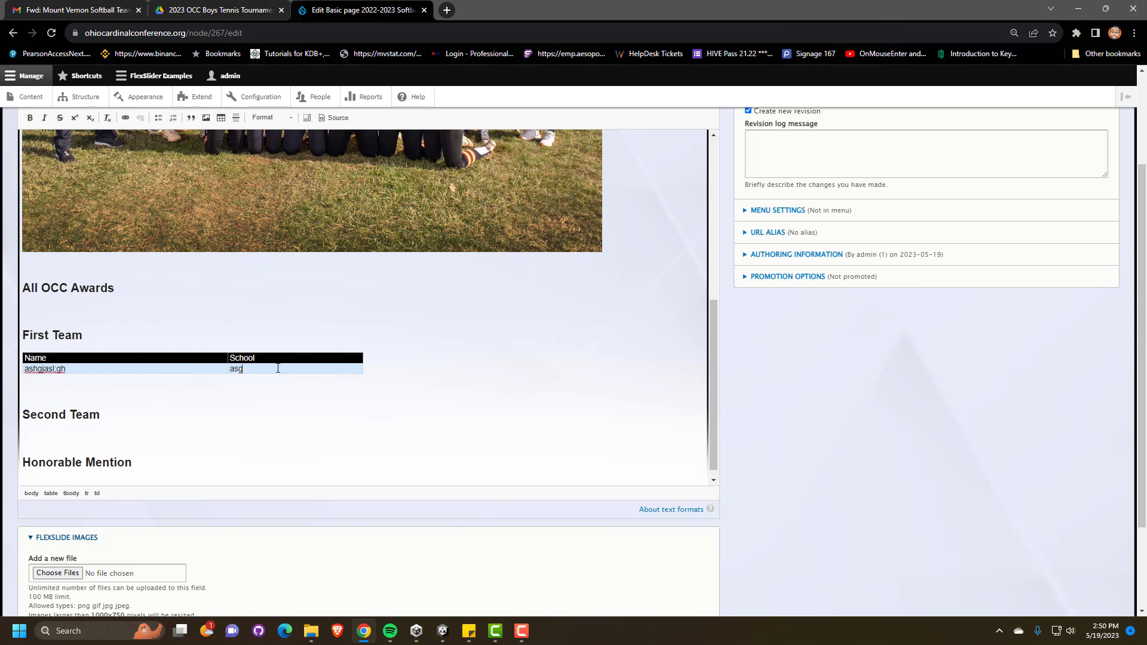
# Step: Add rows "asglashg" / "asdg" and "asgd" / "asdg" plus one blank row to the First Team table
pyautogui.press('Tab')
pyautogui.write('asglash')
pyautogui.write('asdg')
pyautogui.press('Tab')
pyautogui.write('asgd')
pyautogui.press('Tab')
pyautogui.write('asdg')
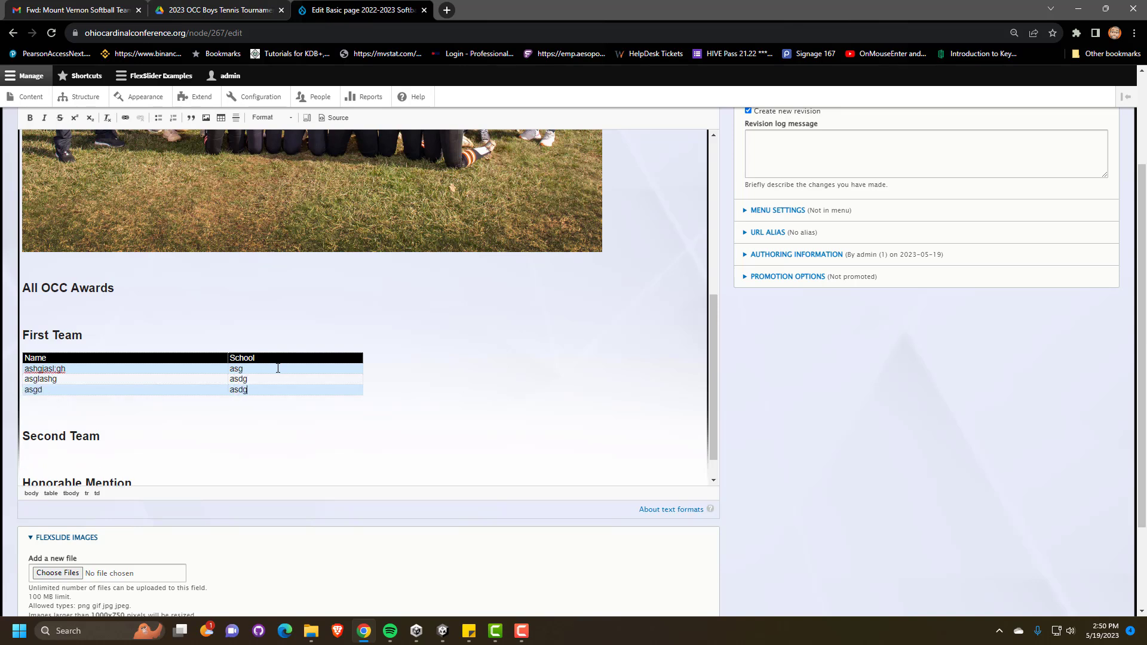
pyautogui.press('Tab')
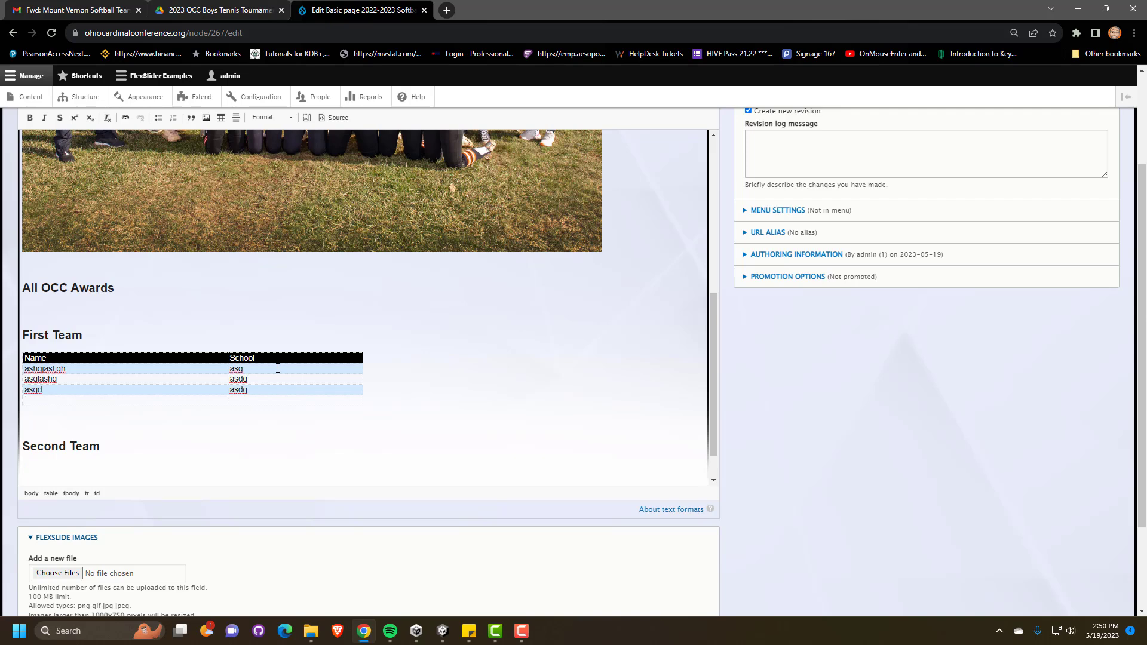
pyautogui.scroll(-3, 93, 457)
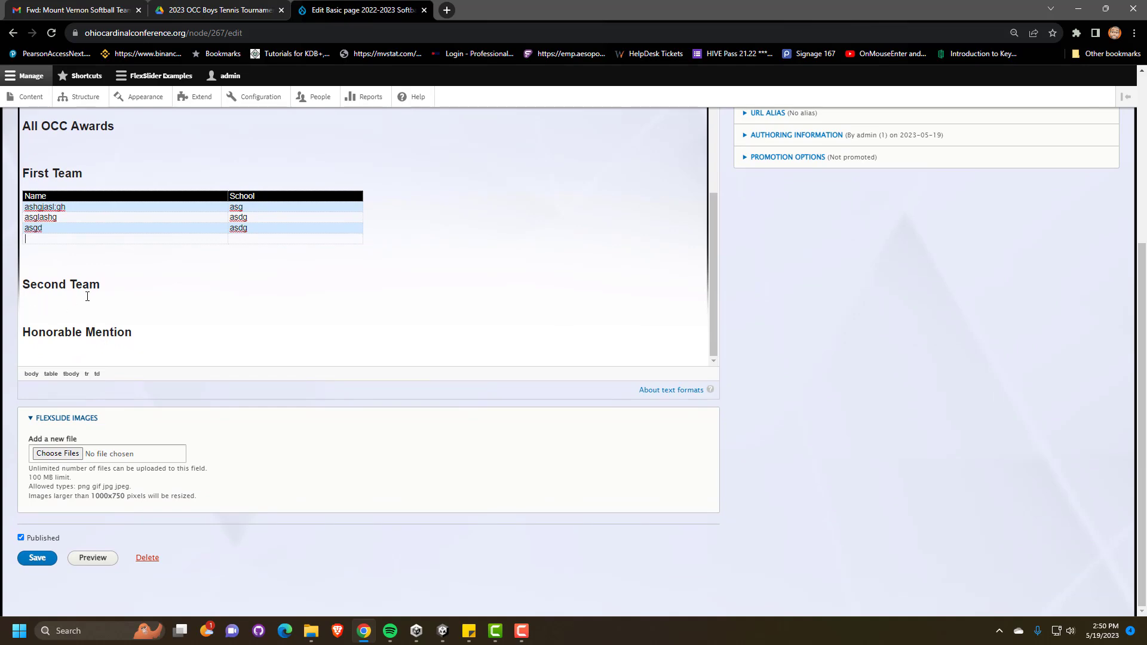
pyautogui.scroll(3, 187, 303)
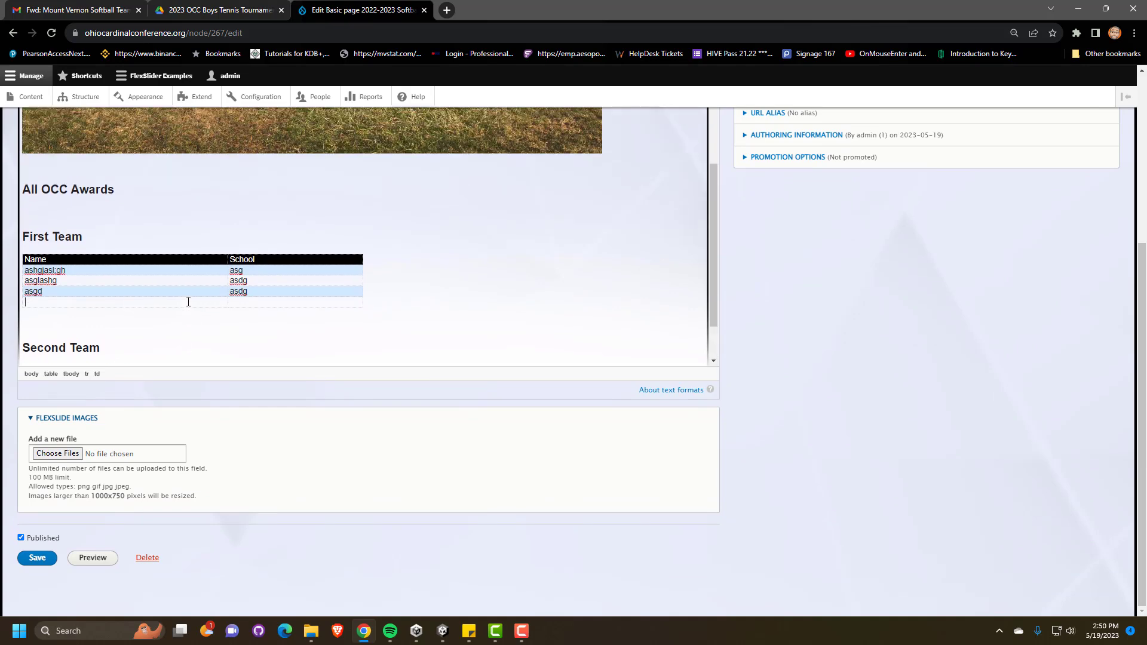
pyautogui.scroll(-3, 239, 314)
pyautogui.scroll(2, 271, 320)
pyautogui.scroll(3, 717, 361)
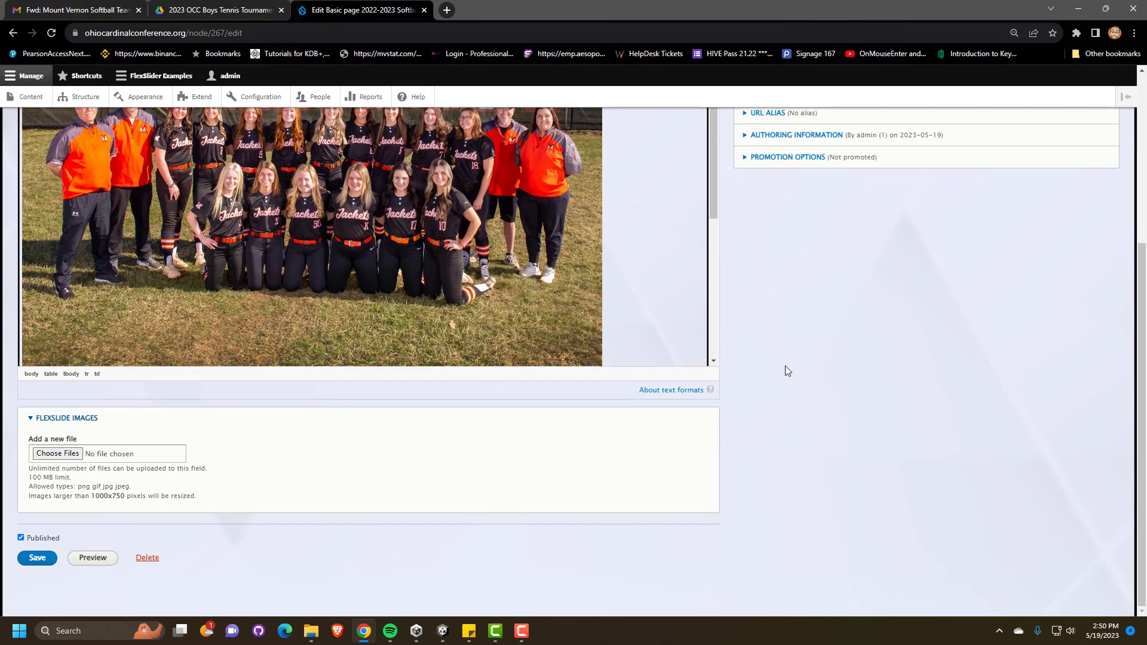
pyautogui.scroll(-3, 655, 324)
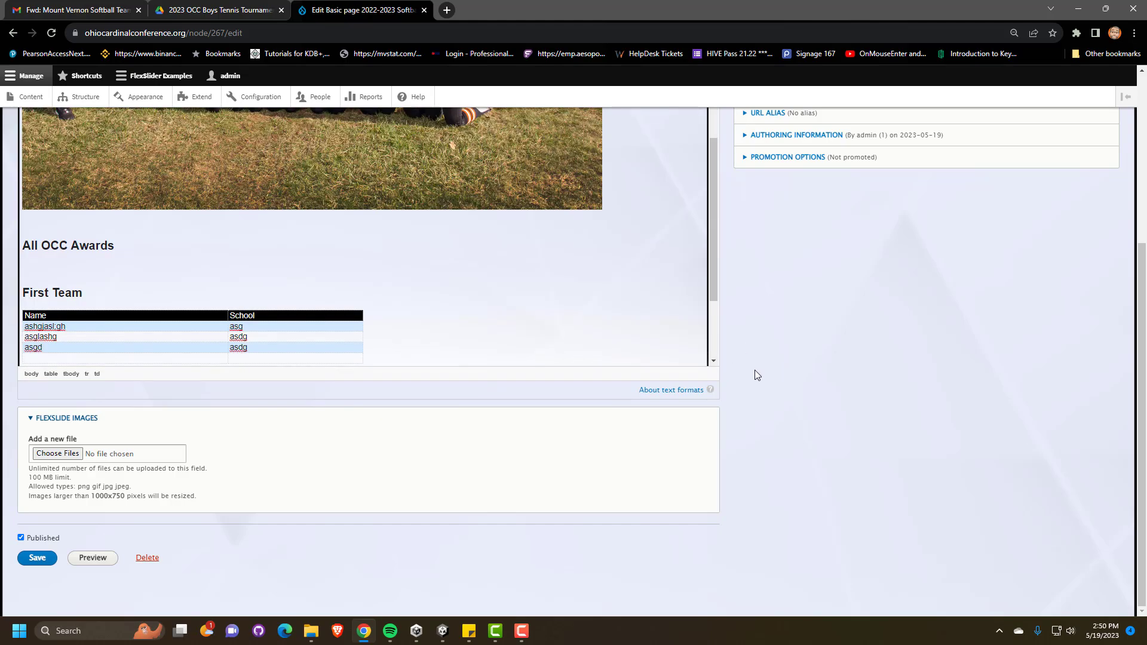
pyautogui.scroll(3, 754, 370)
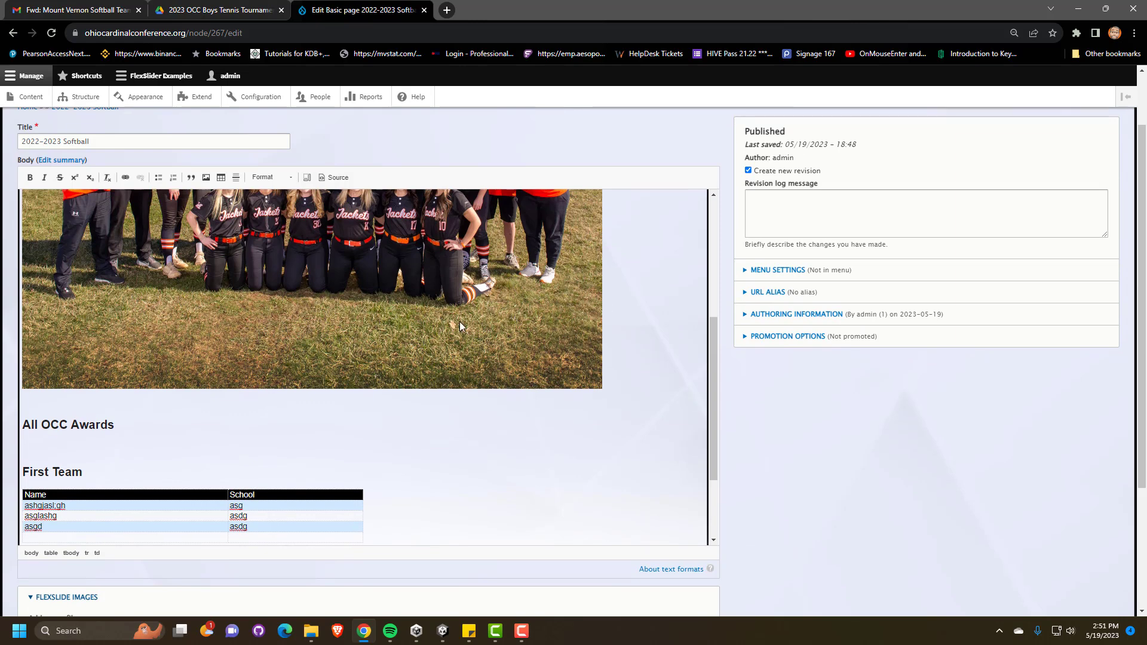
# Step: Clear the sample text from the First Team table's rows, keeping the empty rows, and save the page
pyautogui.scroll(-2, 143, 447)
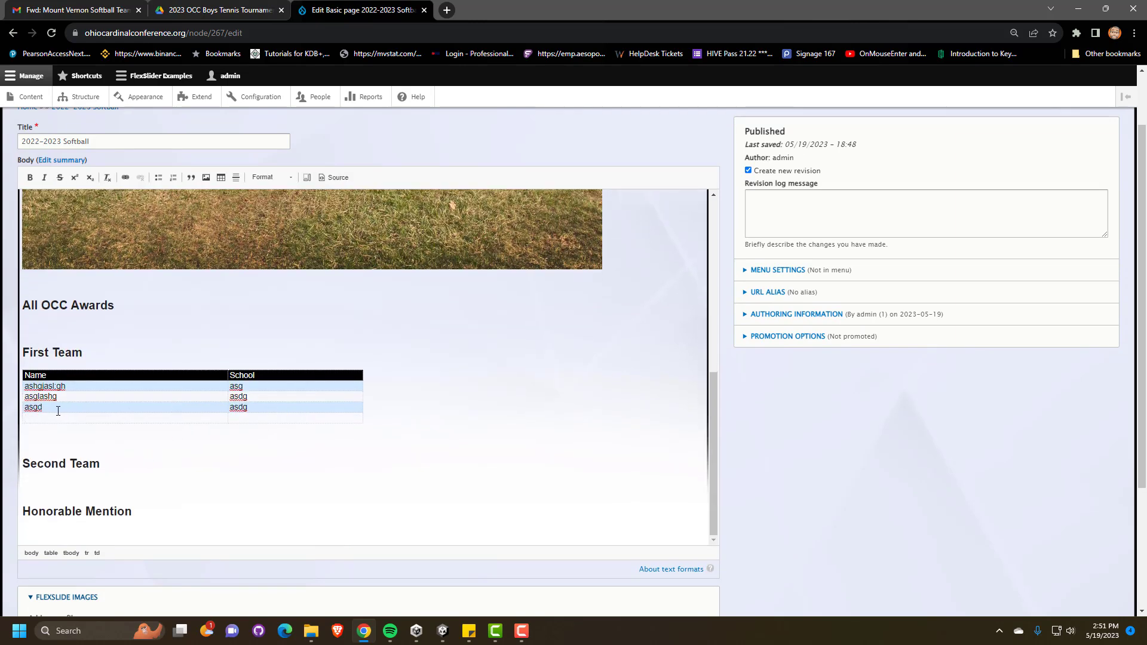
pyautogui.press('BackSpace')
pyautogui.press('BackSpace')
pyautogui.press('BackSpace')
pyautogui.press('BackSpace')
pyautogui.press('BackSpace')
pyautogui.press('BackSpace')
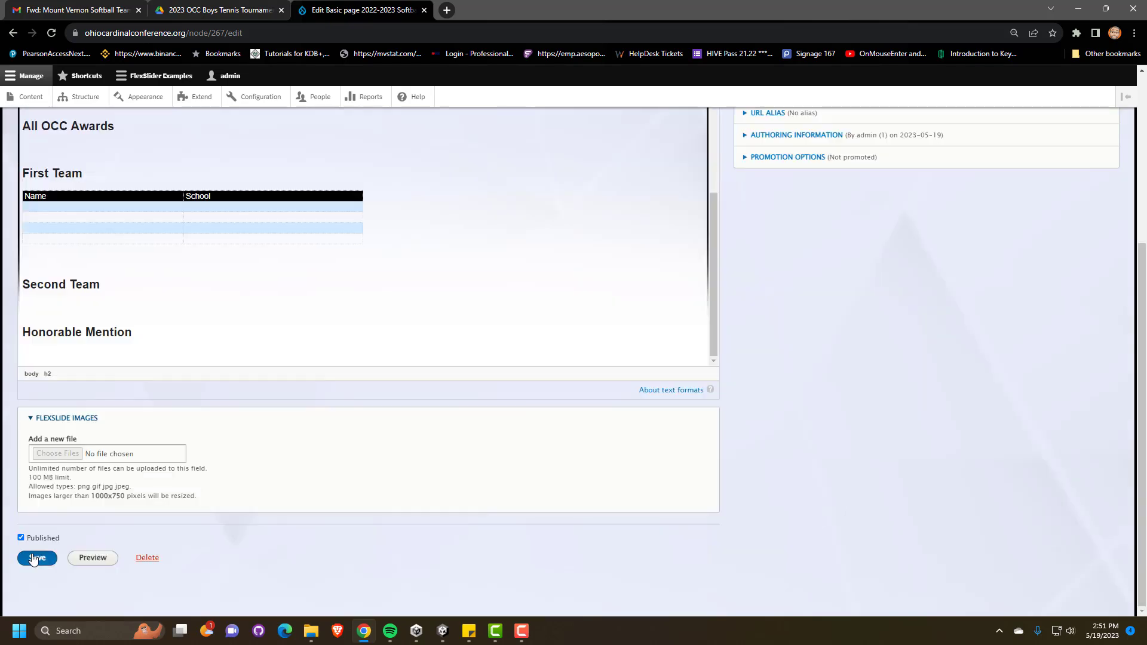
pyautogui.click(37, 556)
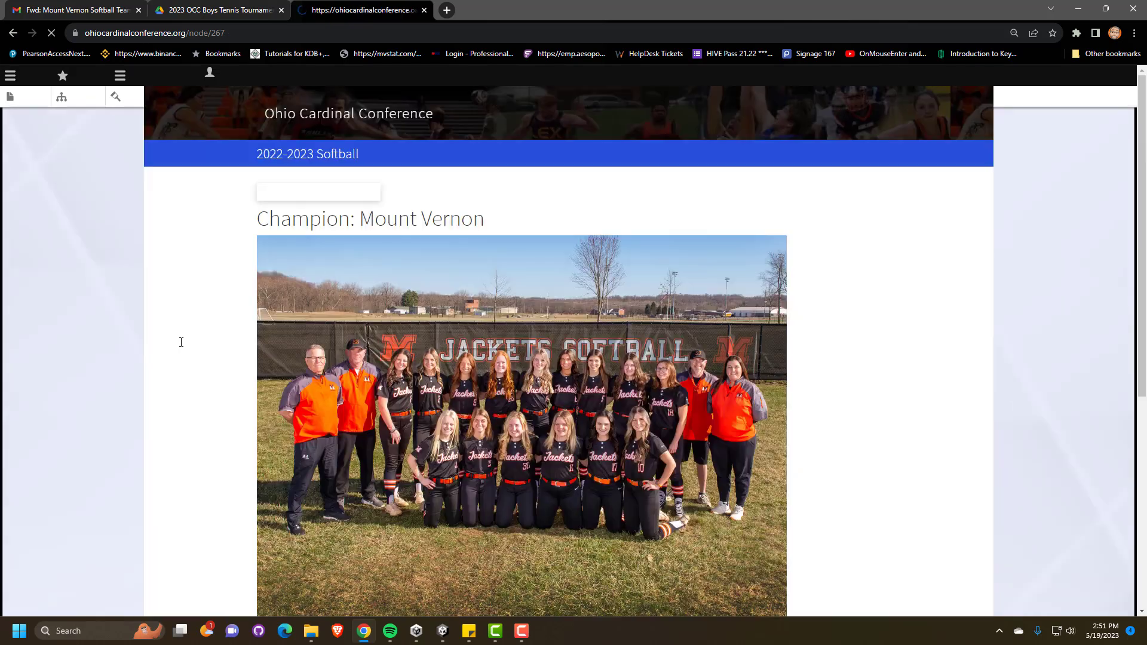
# Step: Review the saved 2022-2023 Softball page down to its award headings and highlight the node number in its address
pyautogui.scroll(-5, 472, 394)
pyautogui.scroll(-3, 476, 399)
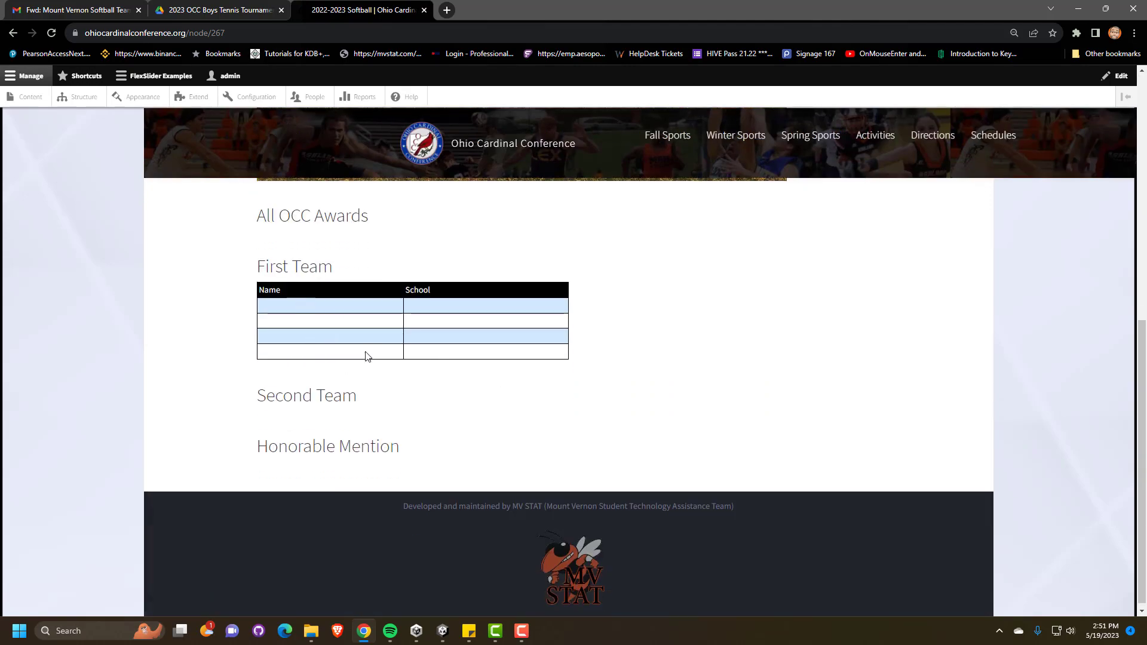
pyautogui.scroll(10, 366, 353)
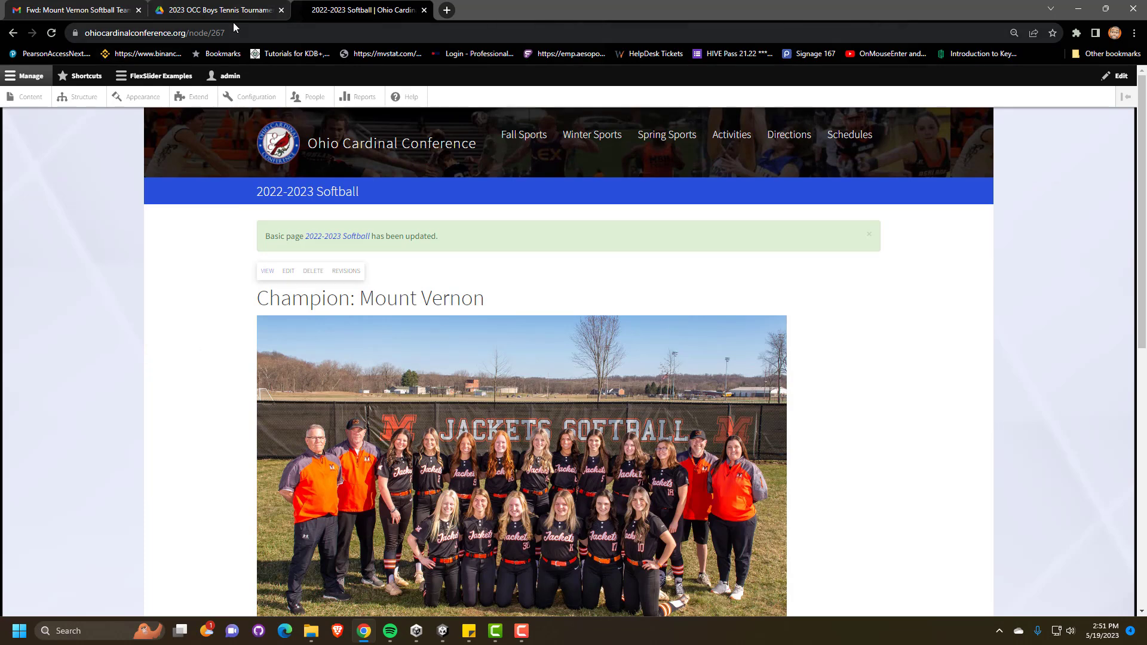
pyautogui.moveTo(226, 33); pyautogui.dragTo(84, 32)
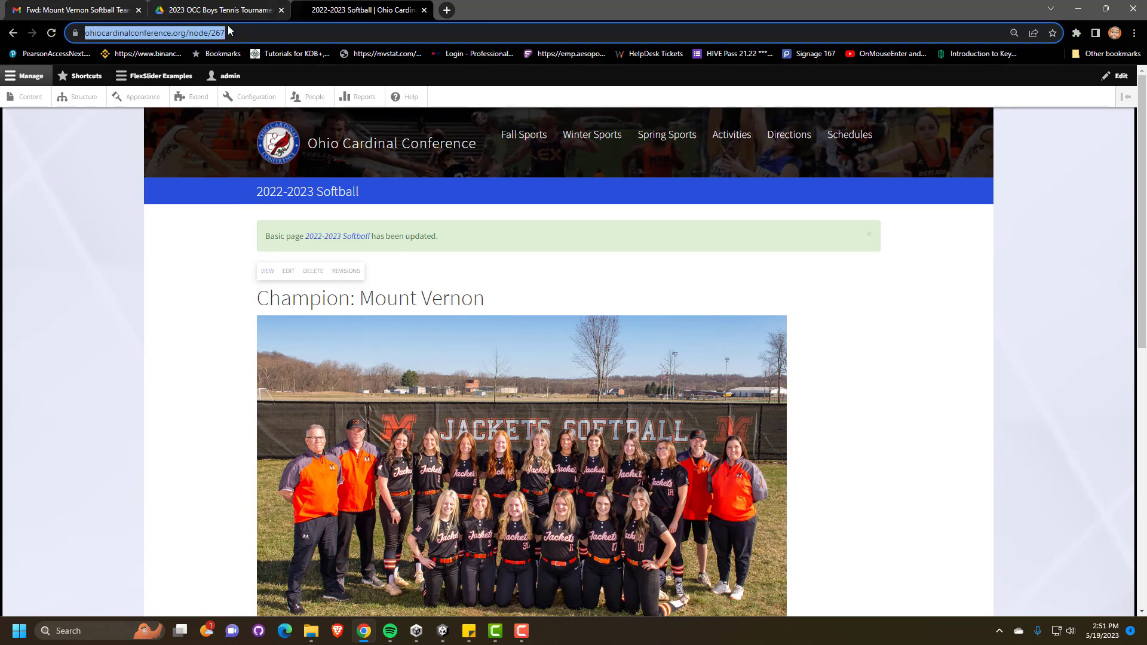
pyautogui.click(262, 33)
pyautogui.moveTo(267, 32); pyautogui.dragTo(238, 33)
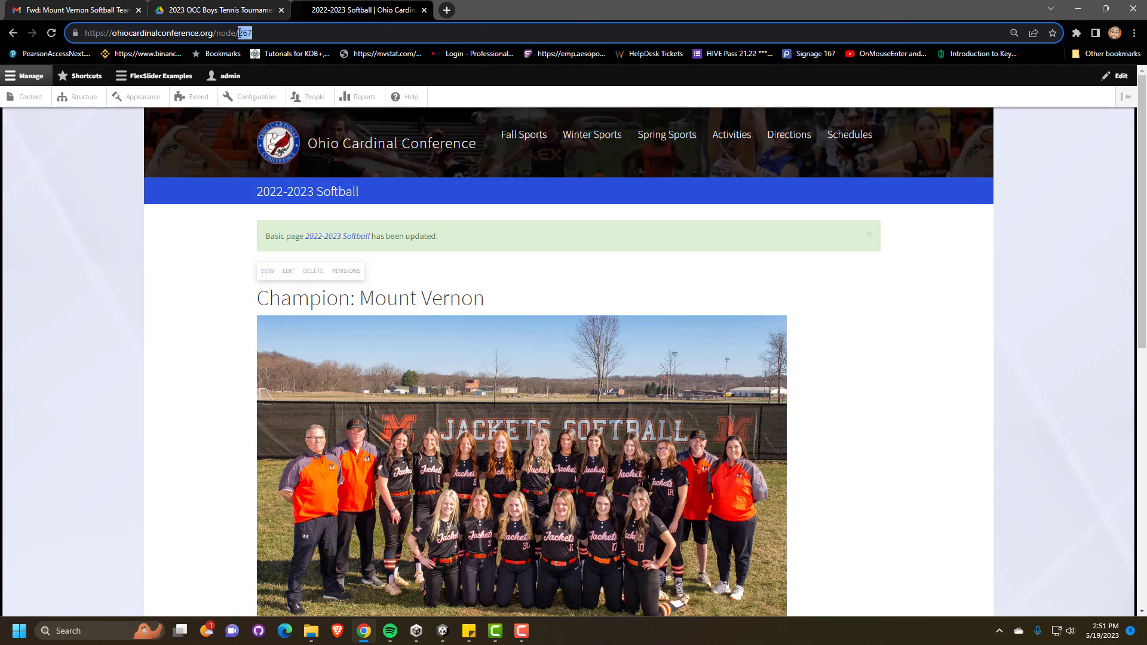
pyautogui.click(273, 33)
pyautogui.moveTo(253, 32); pyautogui.dragTo(240, 32)
# Step: Check which season's page the Softball entry under Spring Sports opens and highlight that page's title
pyautogui.moveTo(654, 146)
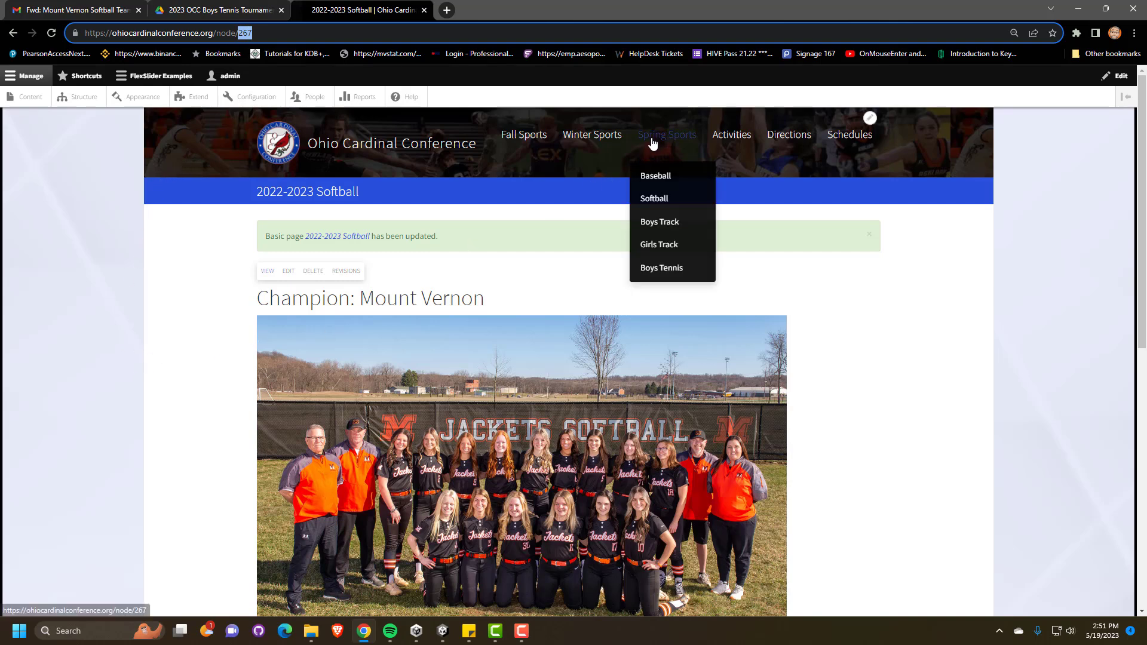
pyautogui.click(667, 200)
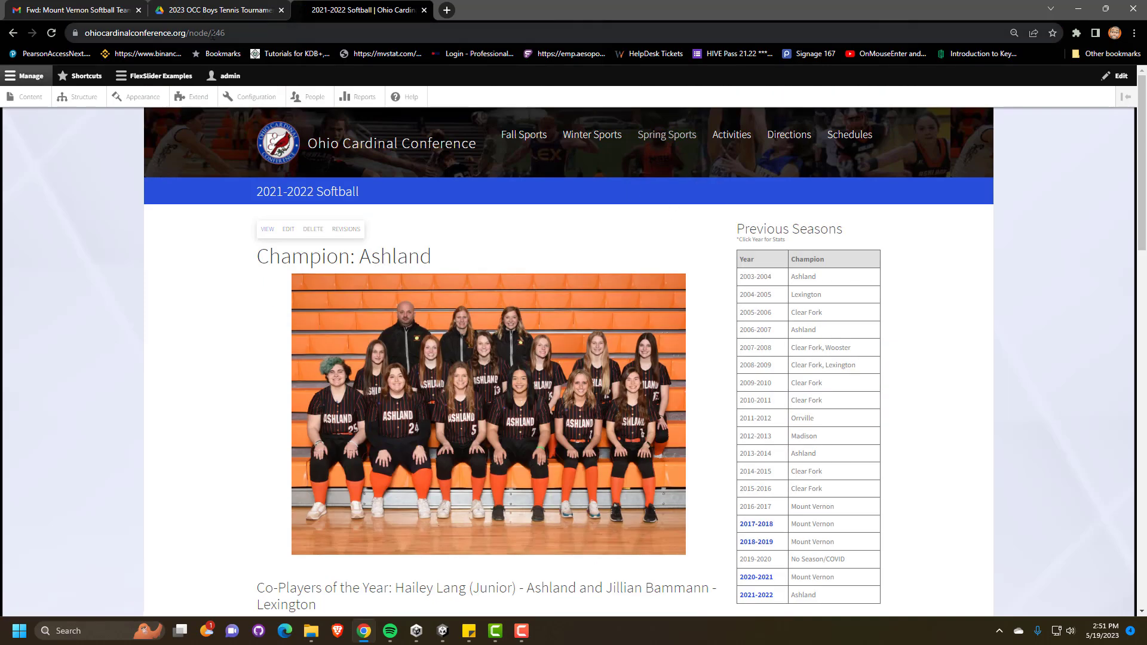
pyautogui.moveTo(240, 189); pyautogui.dragTo(392, 195)
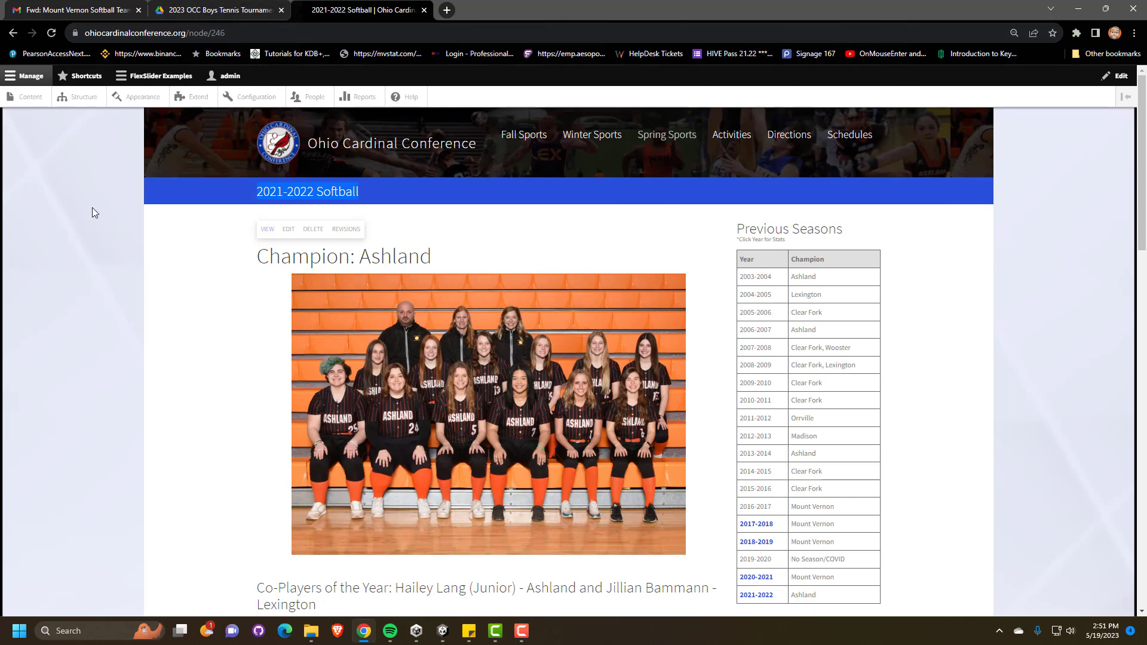
# Step: Point the Softball link in the Main navigation menu to /node/267 and save the menu link
pyautogui.click(87, 104)
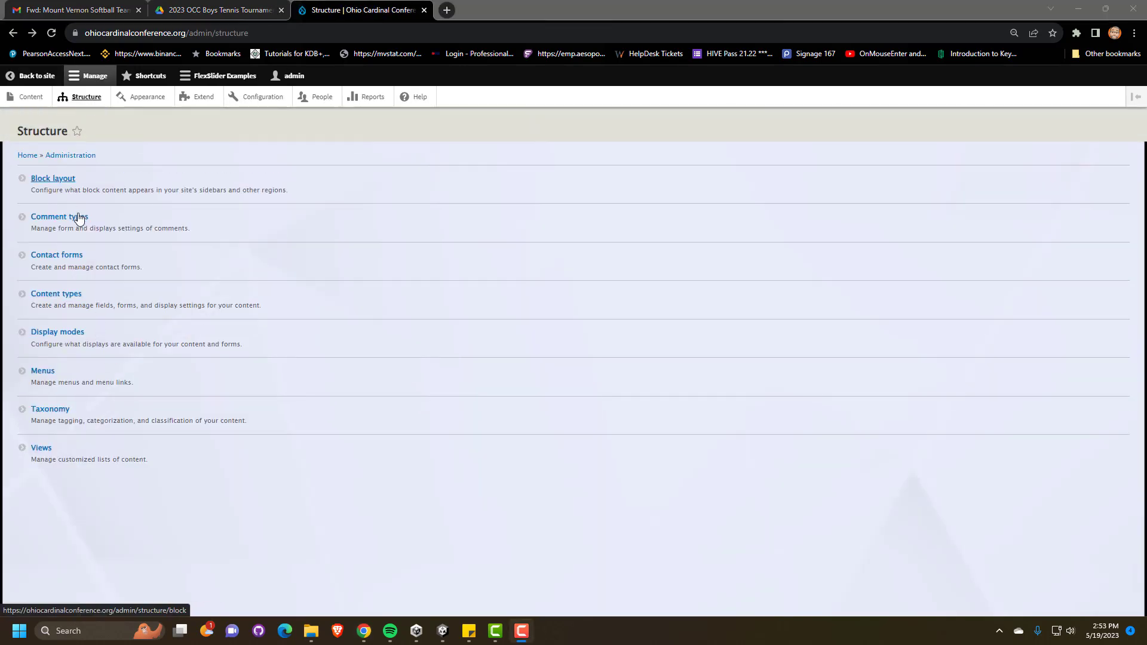
pyautogui.click(41, 371)
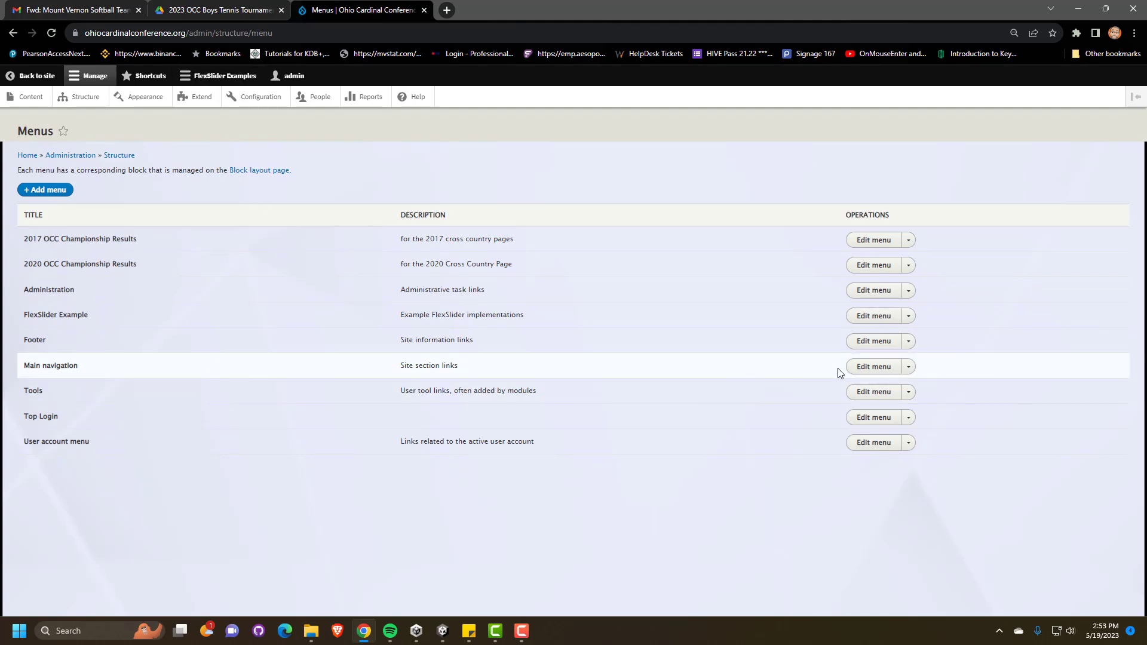
pyautogui.click(869, 369)
pyautogui.scroll(-2, 209, 365)
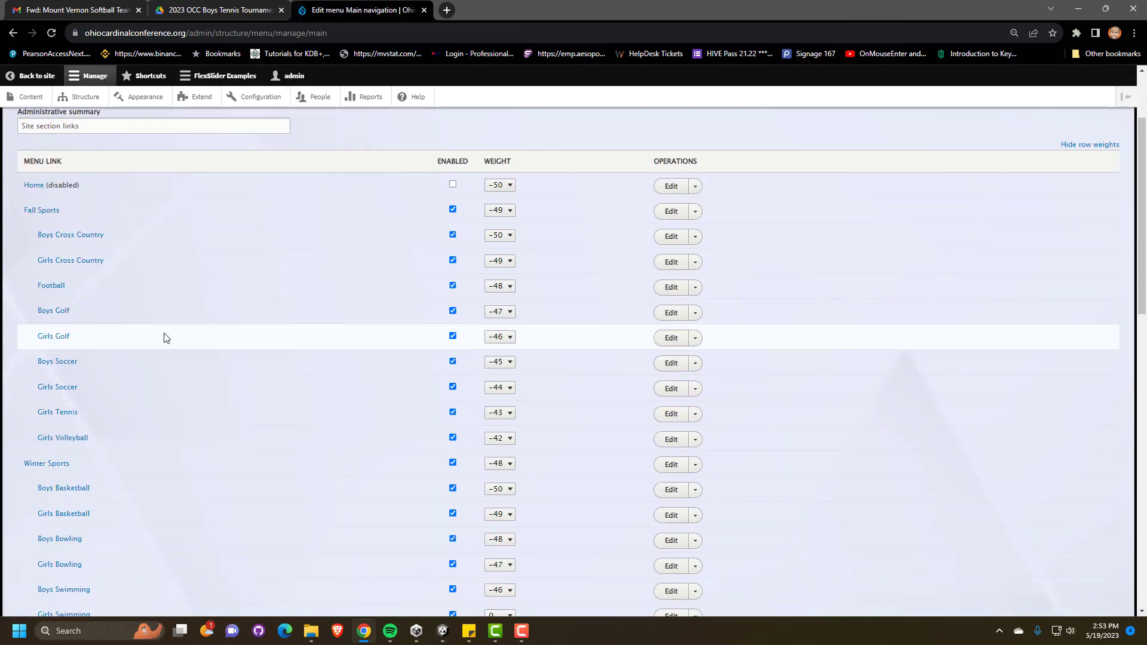
pyautogui.scroll(-5, 53, 359)
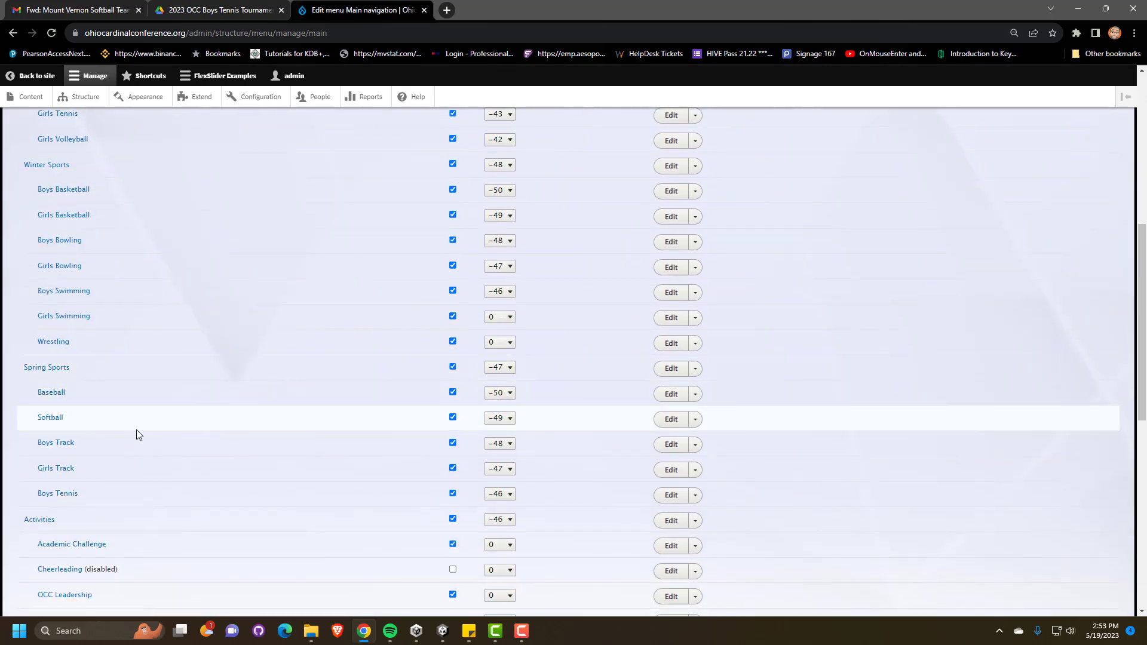
pyautogui.click(670, 419)
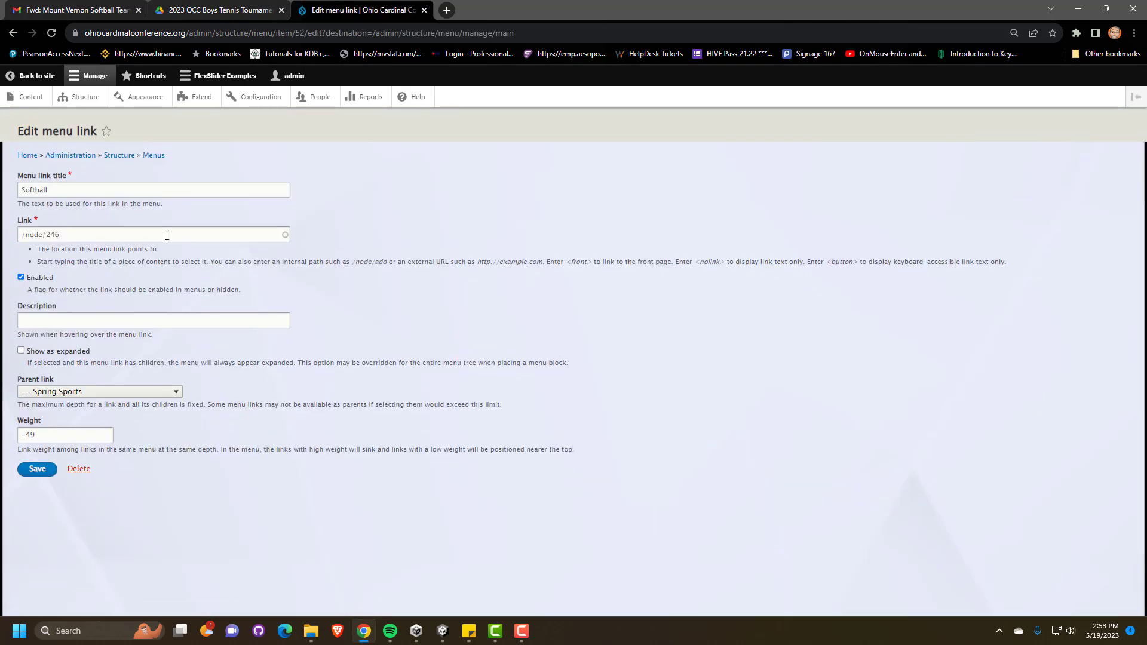
pyautogui.doubleClick(51, 234)
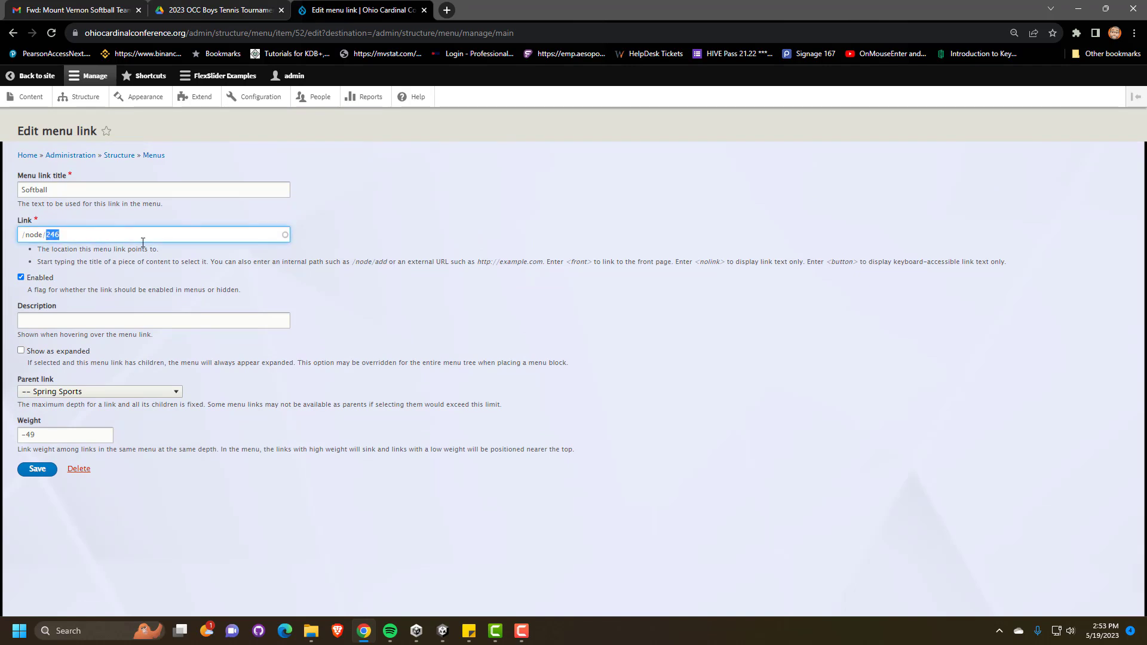
pyautogui.write('267')
pyautogui.click(37, 469)
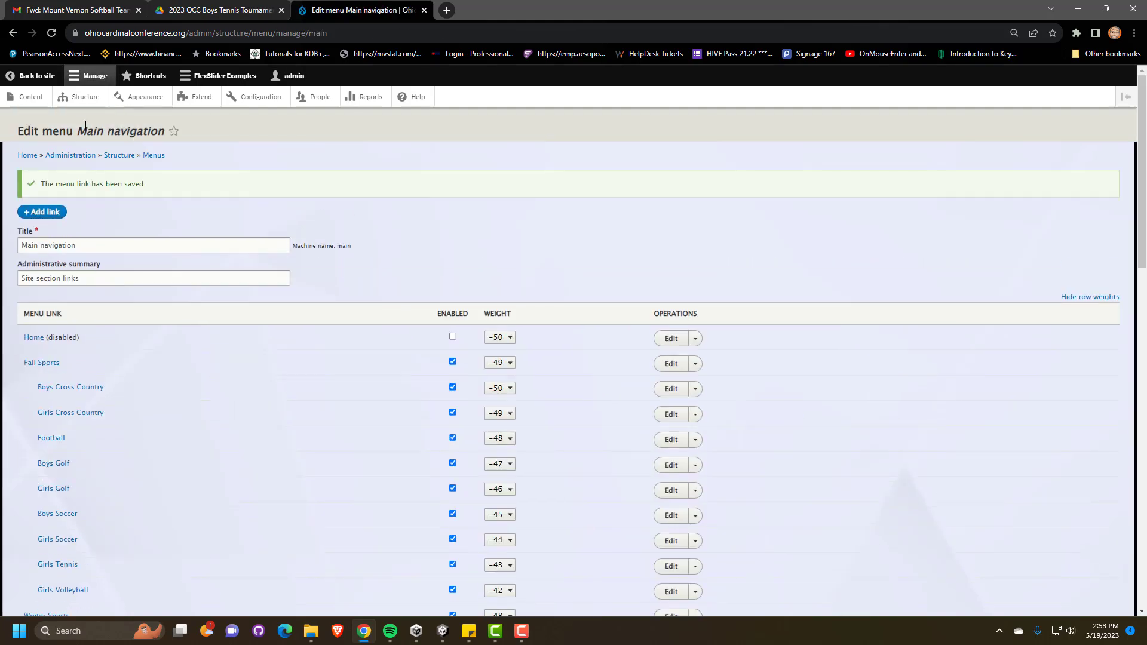
# Step: Return to the site and open Softball under Spring Sports to check the page the link leads to
pyautogui.click(38, 75)
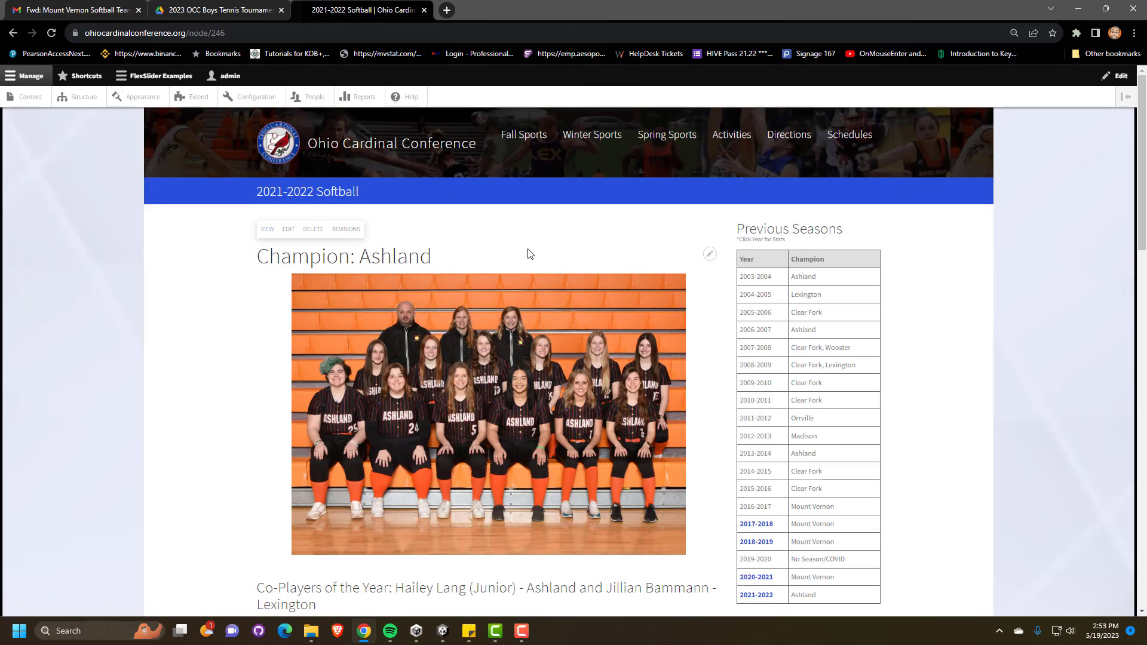
pyautogui.moveTo(671, 136)
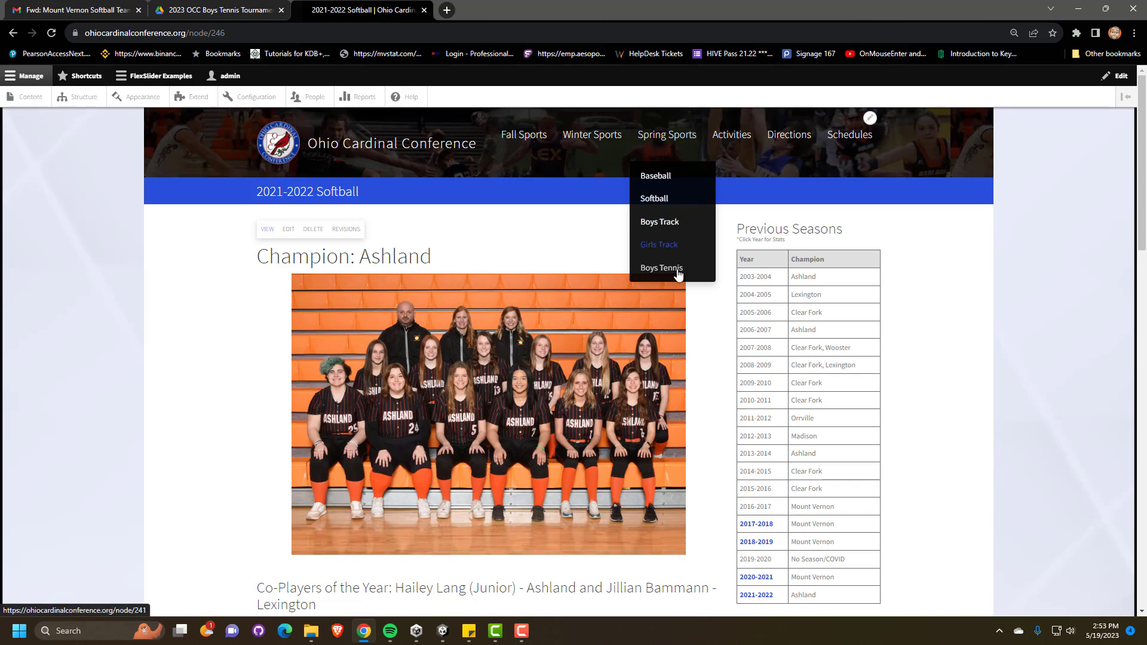
pyautogui.click(669, 202)
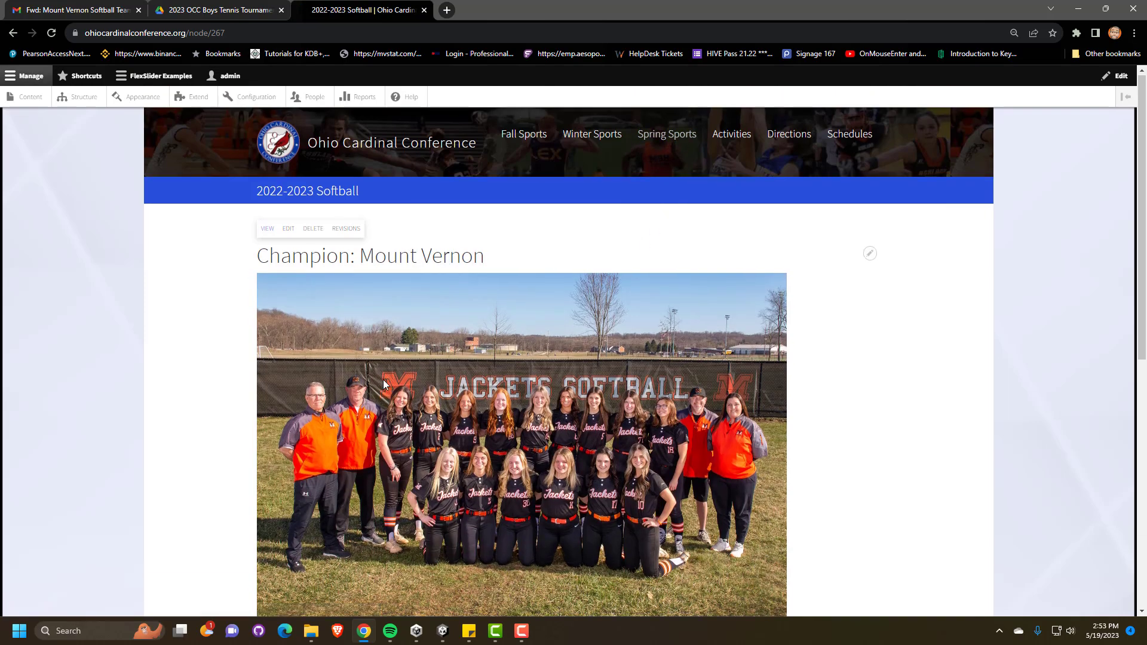
pyautogui.scroll(-8, 382, 375)
pyautogui.scroll(7, 366, 394)
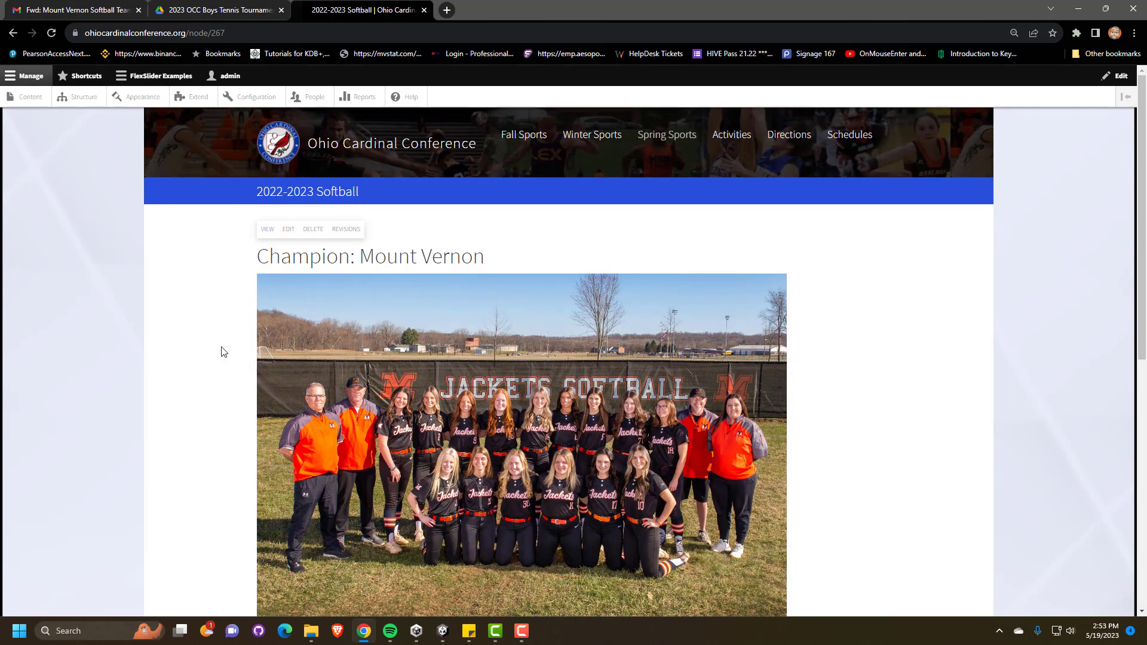
pyautogui.scroll(-2, 212, 338)
pyautogui.scroll(2, 210, 338)
pyautogui.scroll(-3, 929, 394)
pyautogui.scroll(3, 878, 402)
# Step: Open the "Softball Previous Seasons" block from the custom block library for editing
pyautogui.click(76, 98)
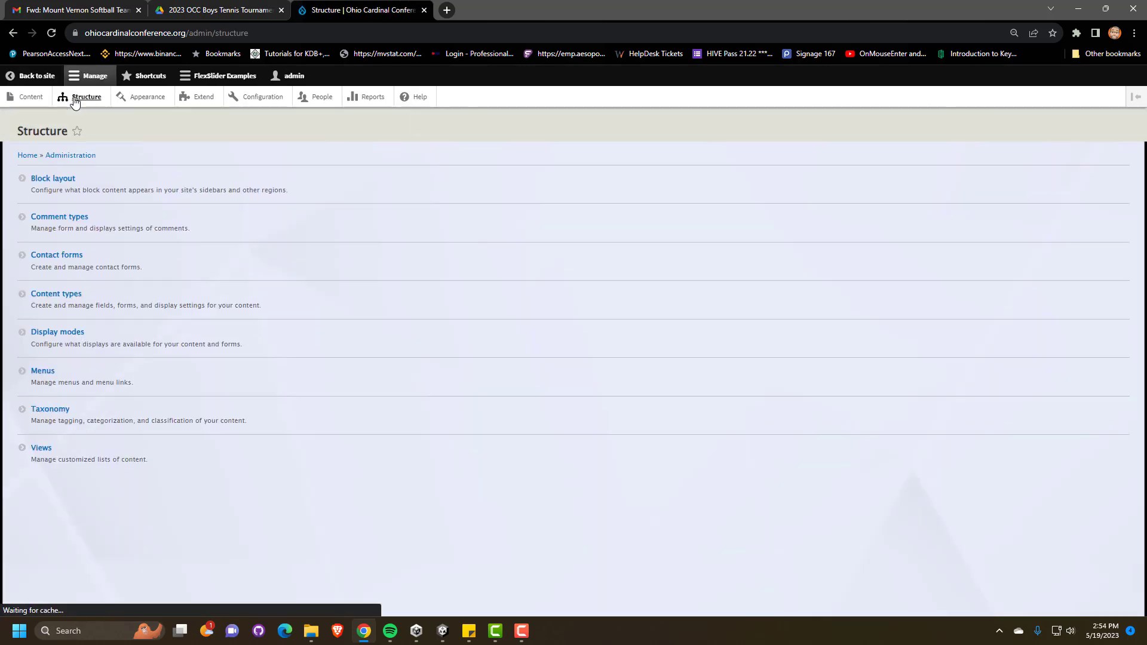
pyautogui.click(68, 181)
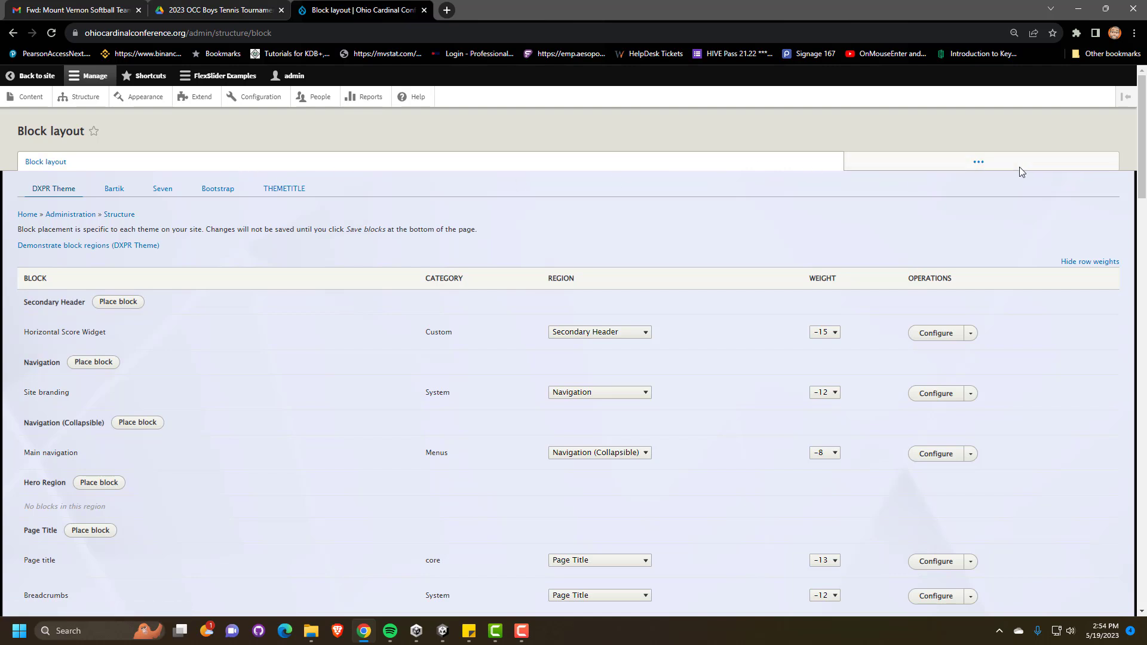
pyautogui.click(959, 168)
pyautogui.click(87, 187)
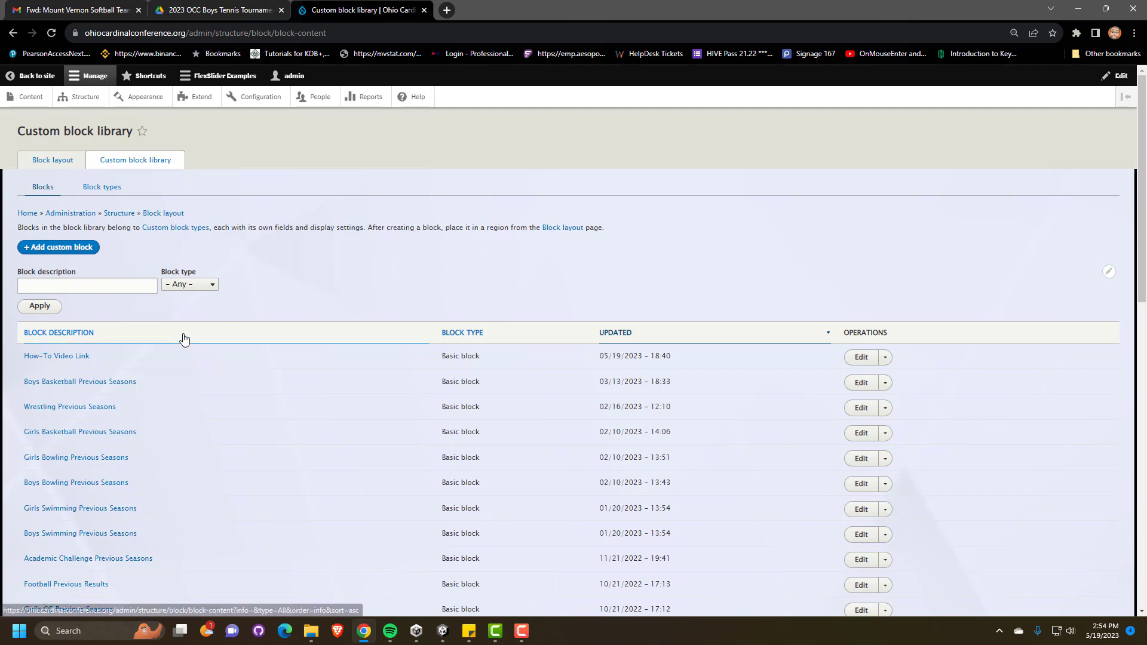
pyautogui.scroll(-3, 190, 402)
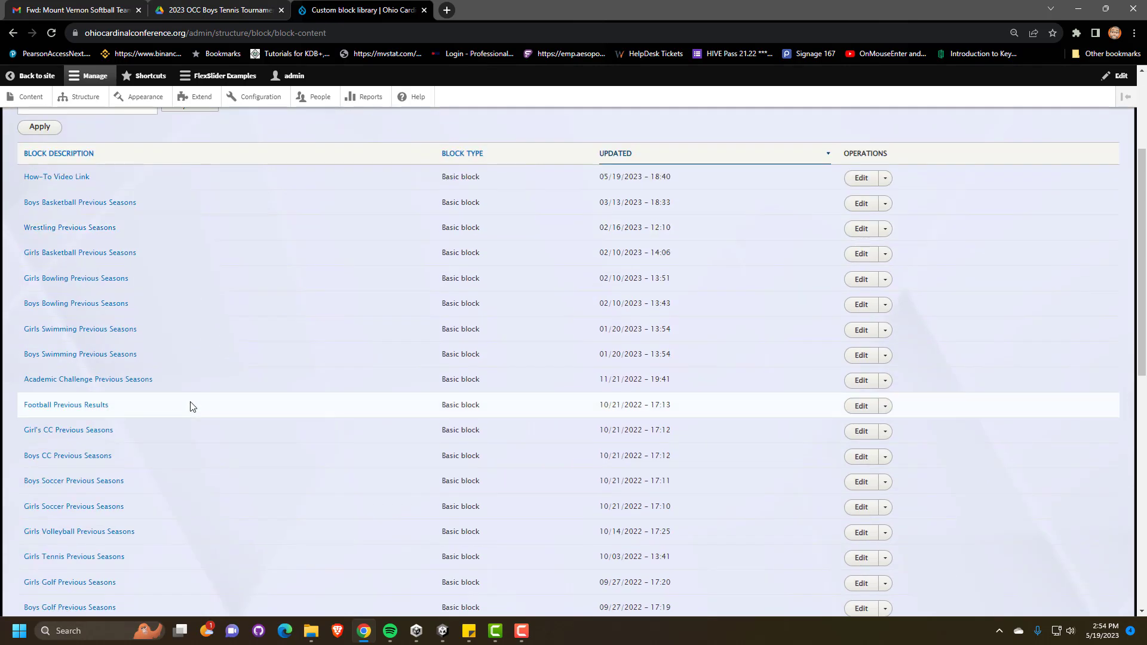
pyautogui.scroll(-2, 190, 401)
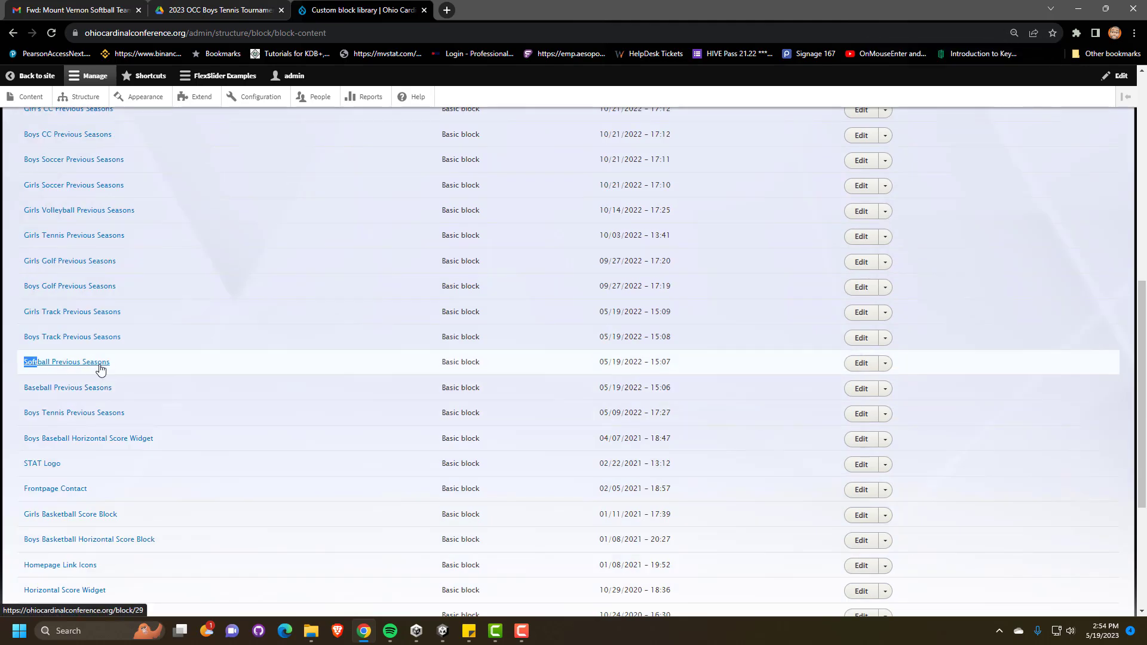
pyautogui.moveTo(130, 364); pyautogui.dragTo(24, 364)
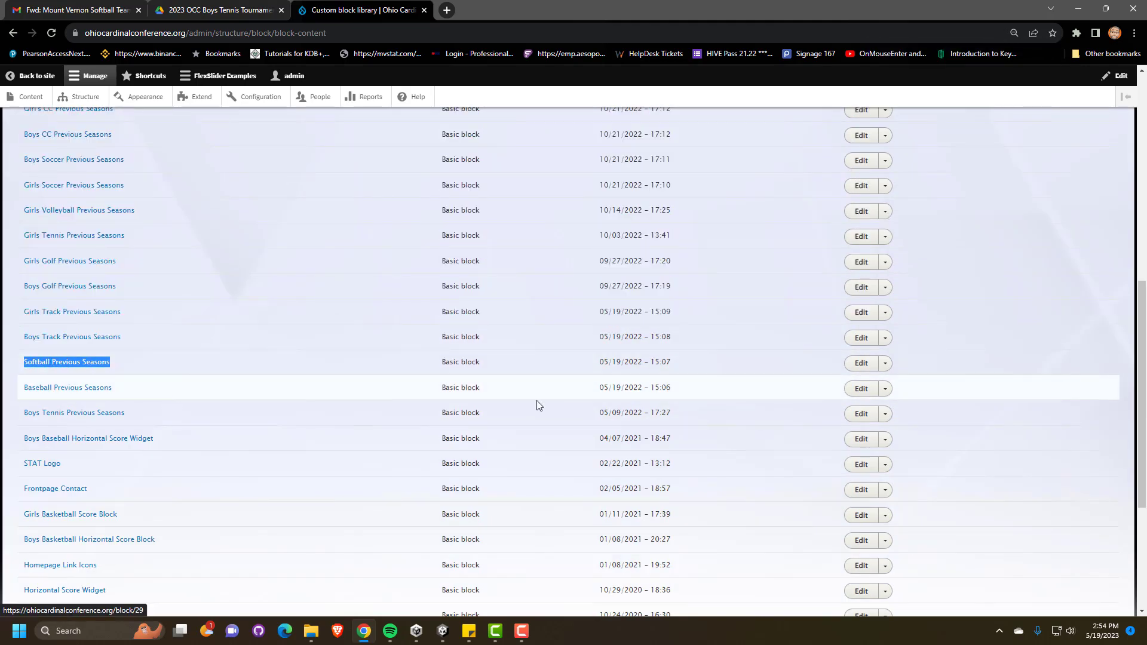
pyautogui.click(855, 366)
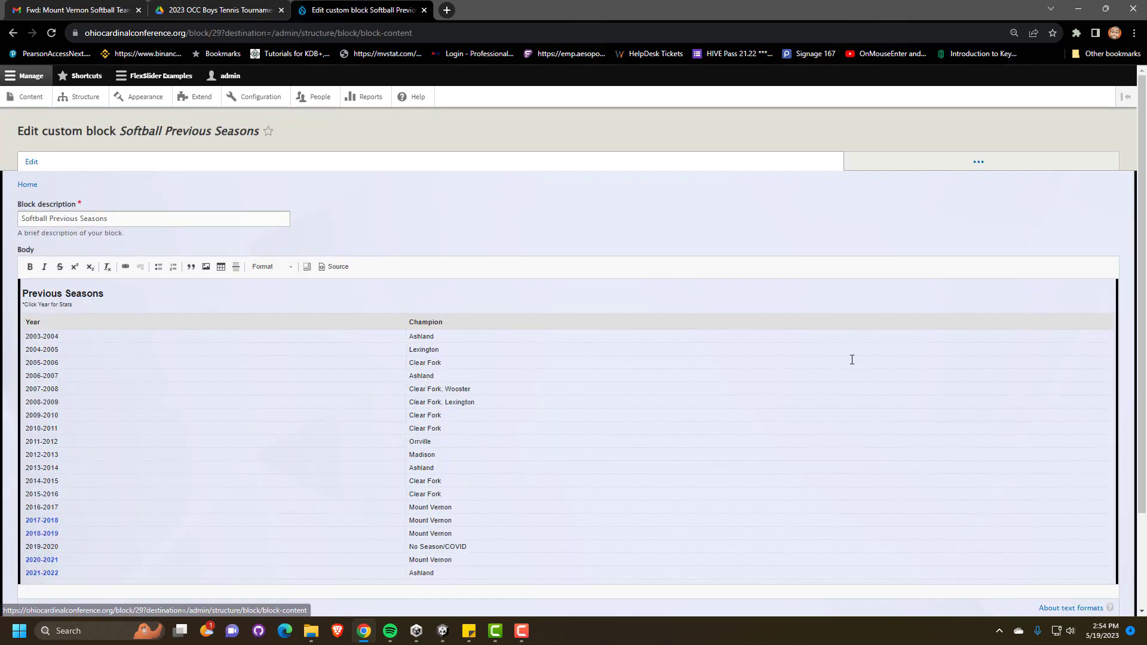
# Step: Add a row for 2022-2023 with champion Mount Vernon at the end of the Previous Seasons table
pyautogui.scroll(-1, 614, 284)
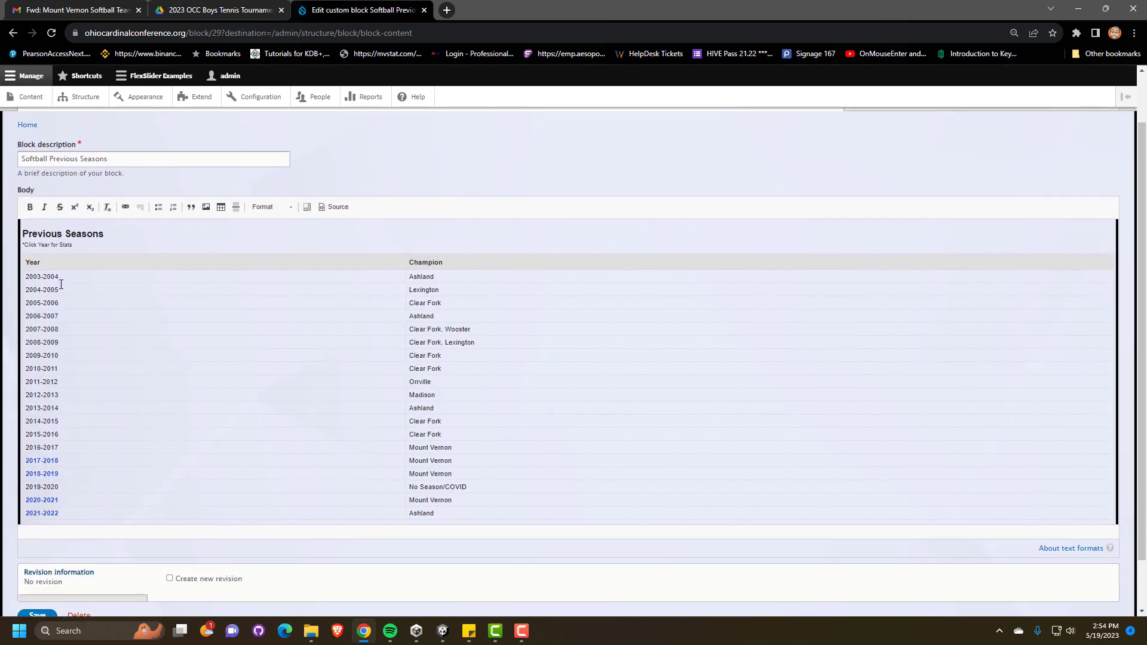
pyautogui.scroll(-1, 71, 290)
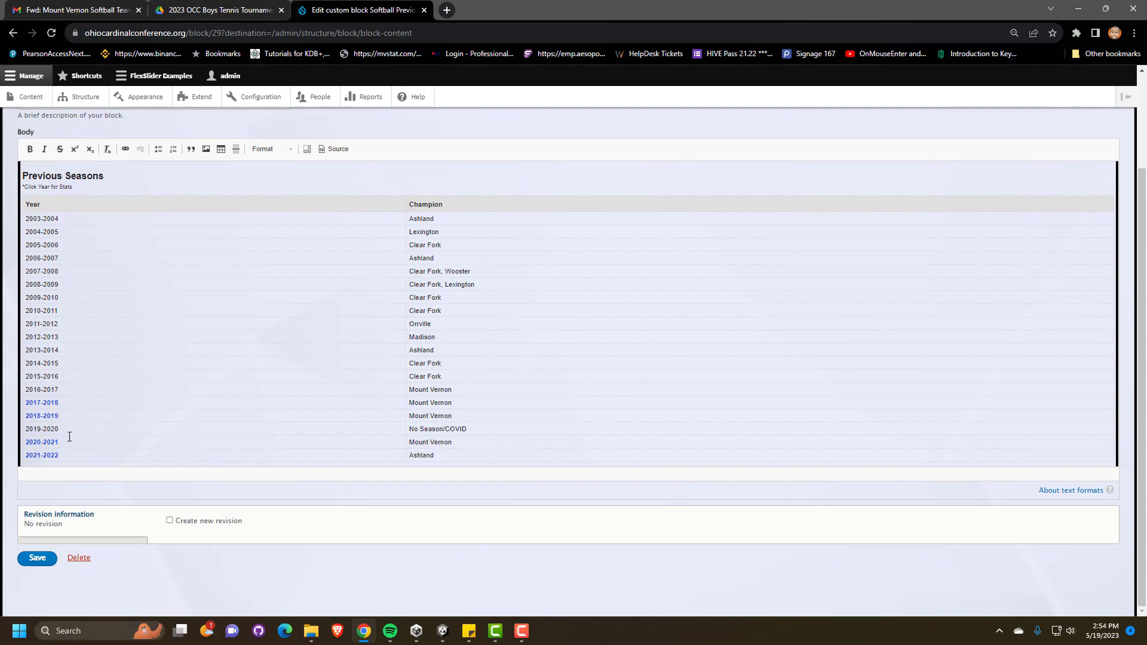
pyautogui.click(470, 456)
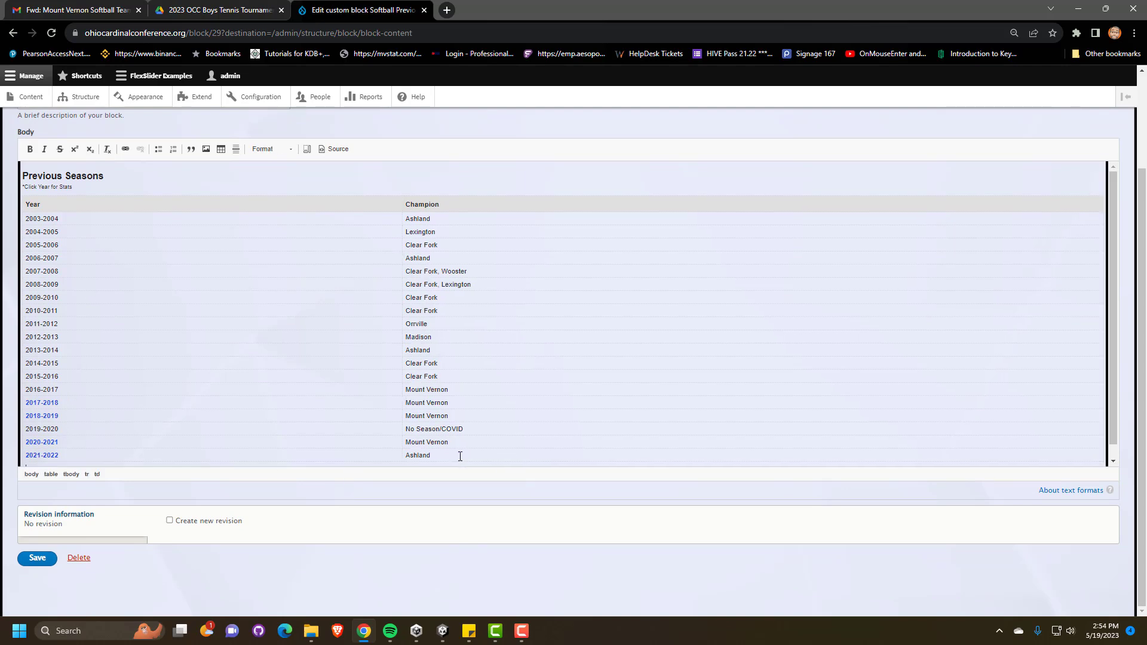
pyautogui.press('Tab')
pyautogui.write('20')
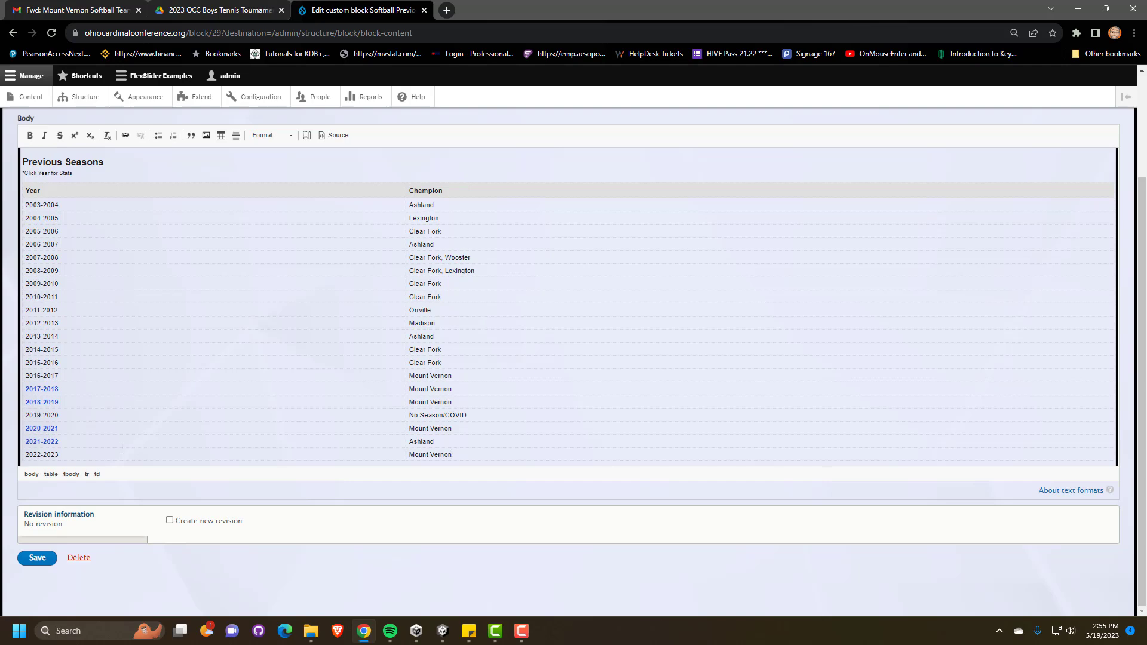
# Step: Link the 2022-2023 year text in the table to /node/267 and save the block
pyautogui.moveTo(61, 453); pyautogui.dragTo(28, 456)
pyautogui.click(127, 137)
pyautogui.click(462, 350)
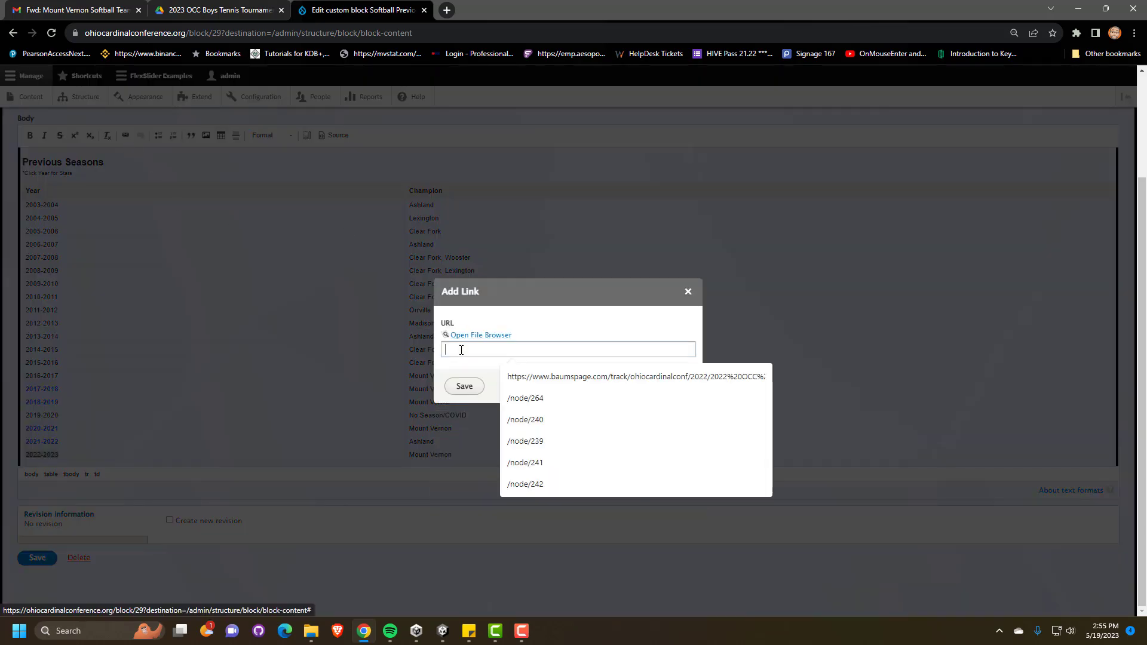
pyautogui.write('/node')
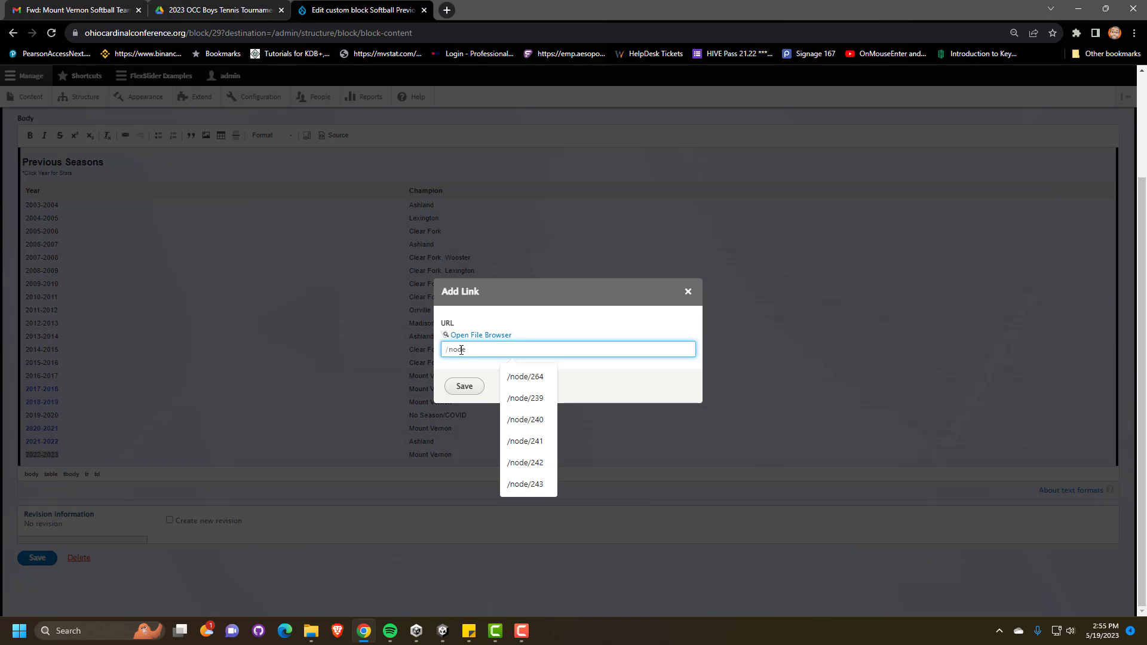
pyautogui.write('/267')
pyautogui.click(472, 388)
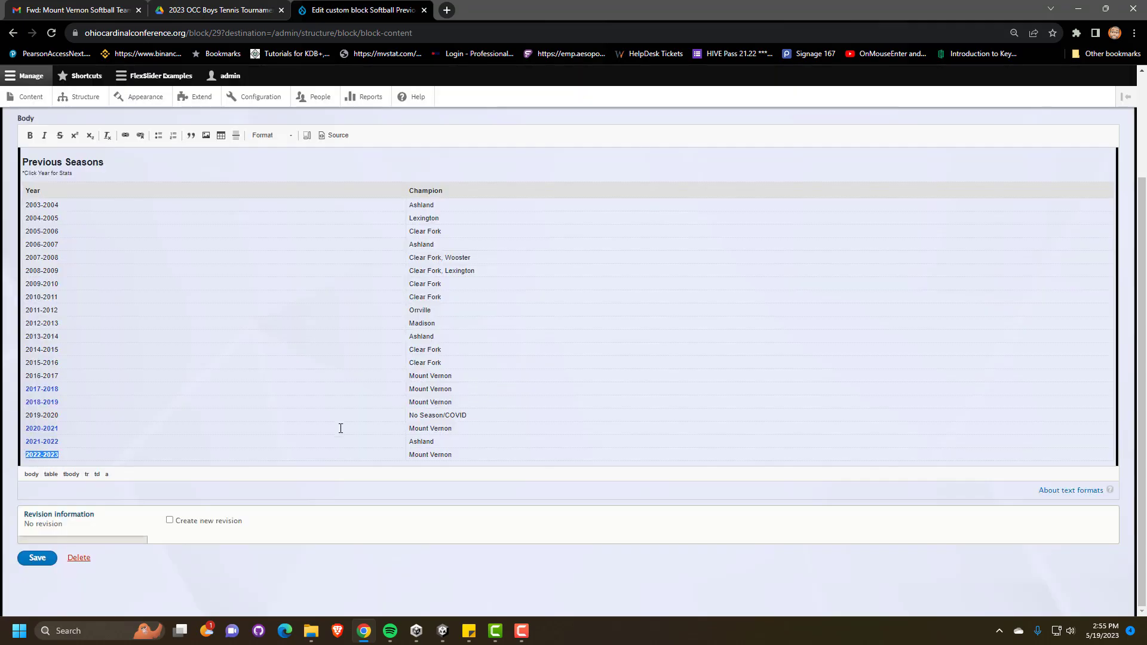
pyautogui.click(41, 552)
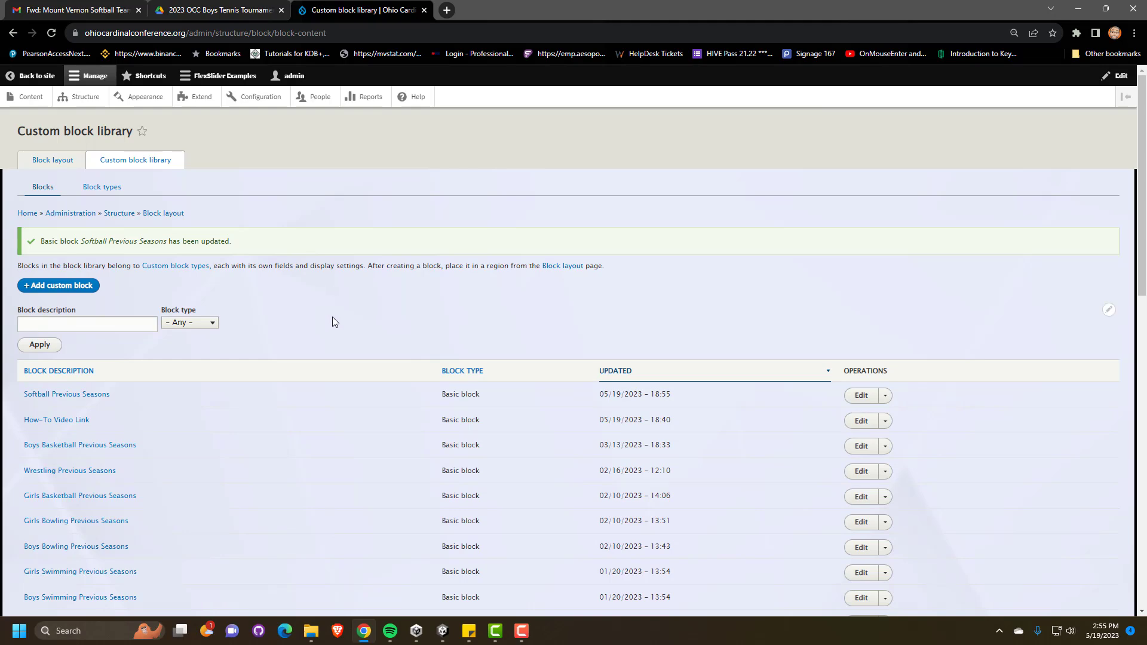
# Step: Find Softball Previous Seasons in the Secondary region of the block layout and open its configuration
pyautogui.click(65, 169)
pyautogui.scroll(-15, 167, 379)
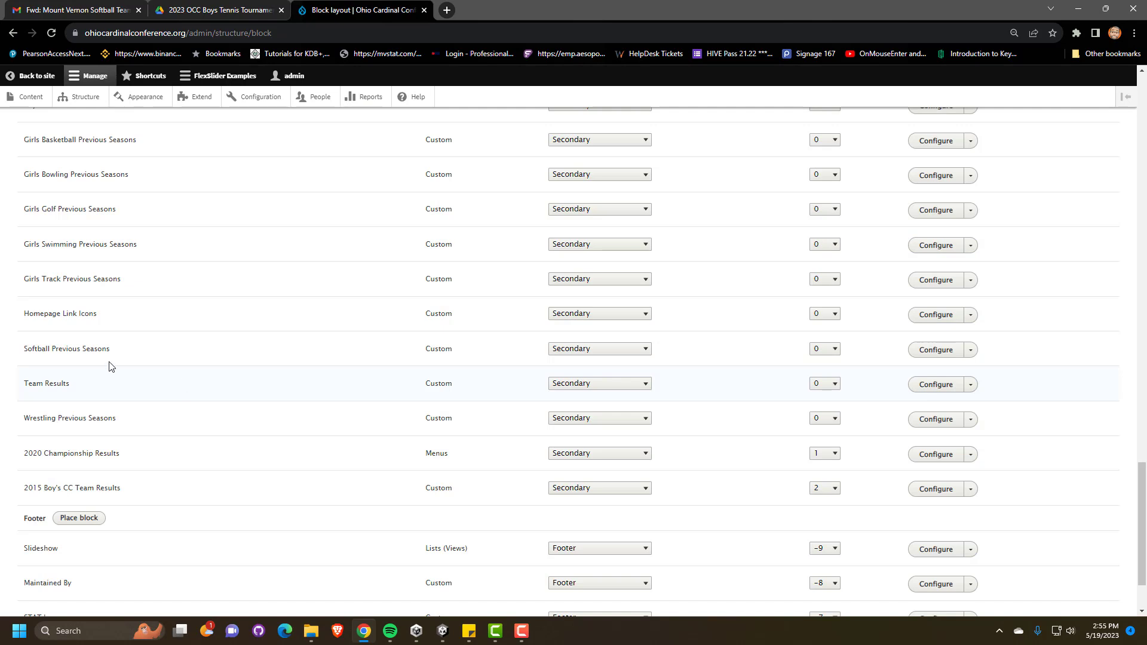
pyautogui.moveTo(25, 348); pyautogui.dragTo(124, 353)
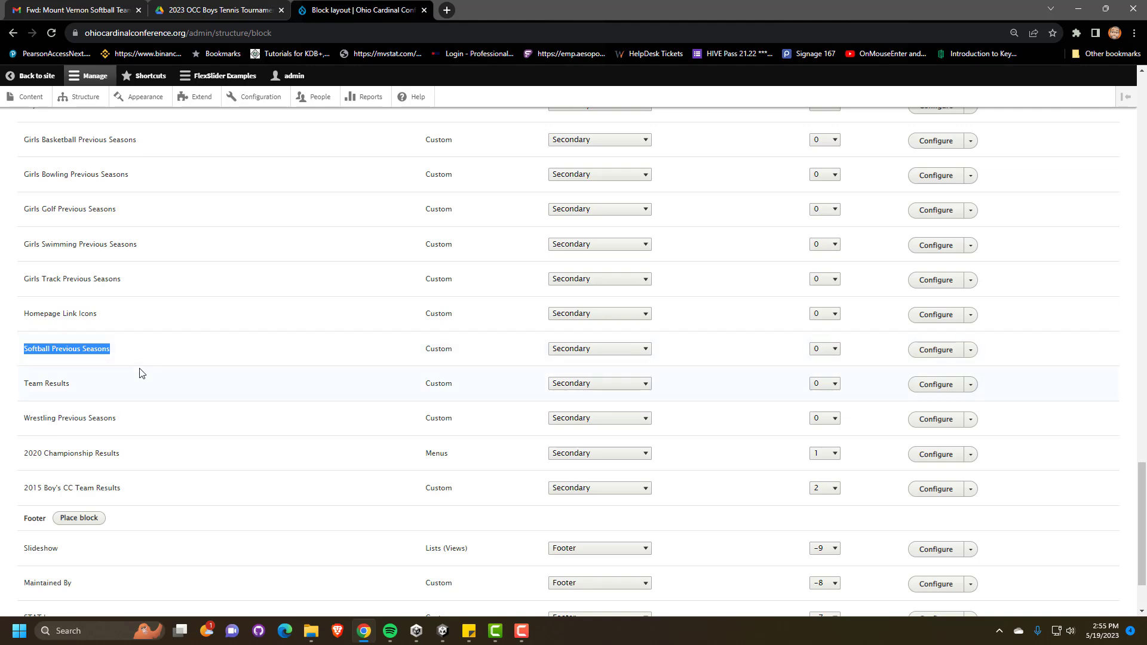
pyautogui.scroll(15, 141, 374)
pyautogui.scroll(10, 130, 279)
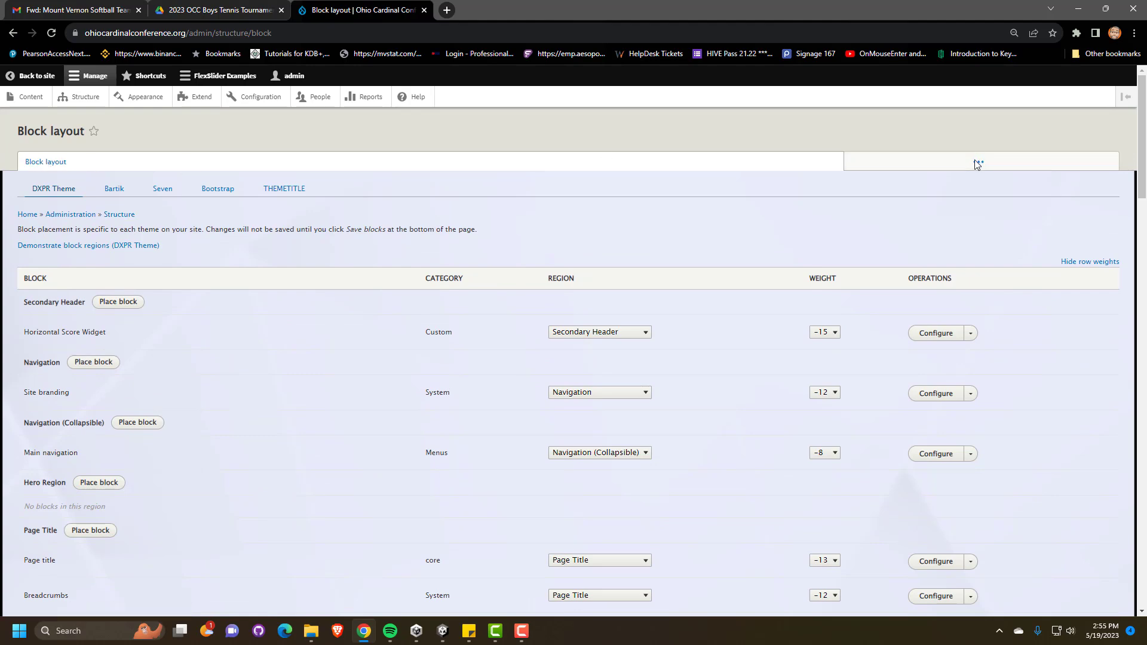
pyautogui.scroll(-20, 141, 435)
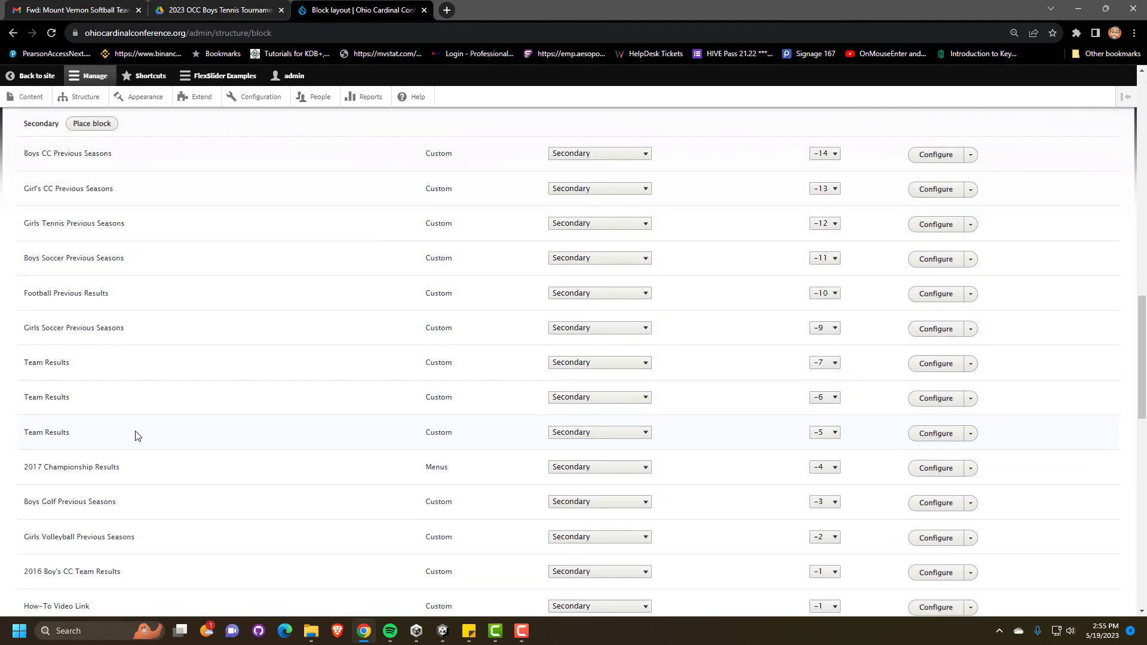
pyautogui.scroll(-3, 125, 430)
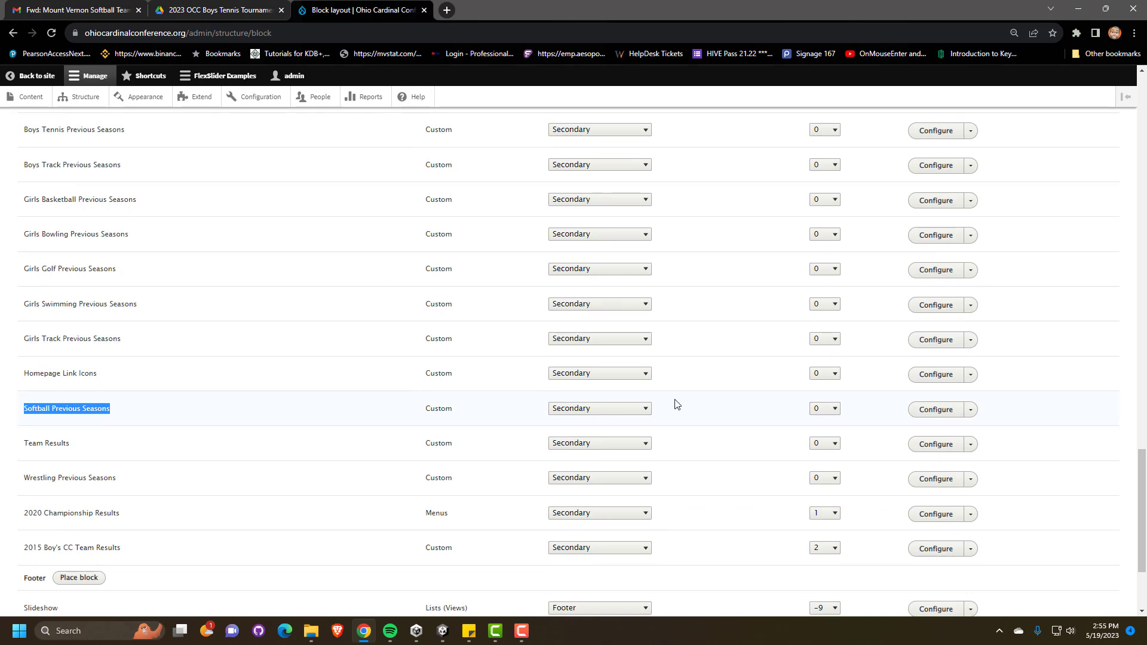
pyautogui.click(936, 411)
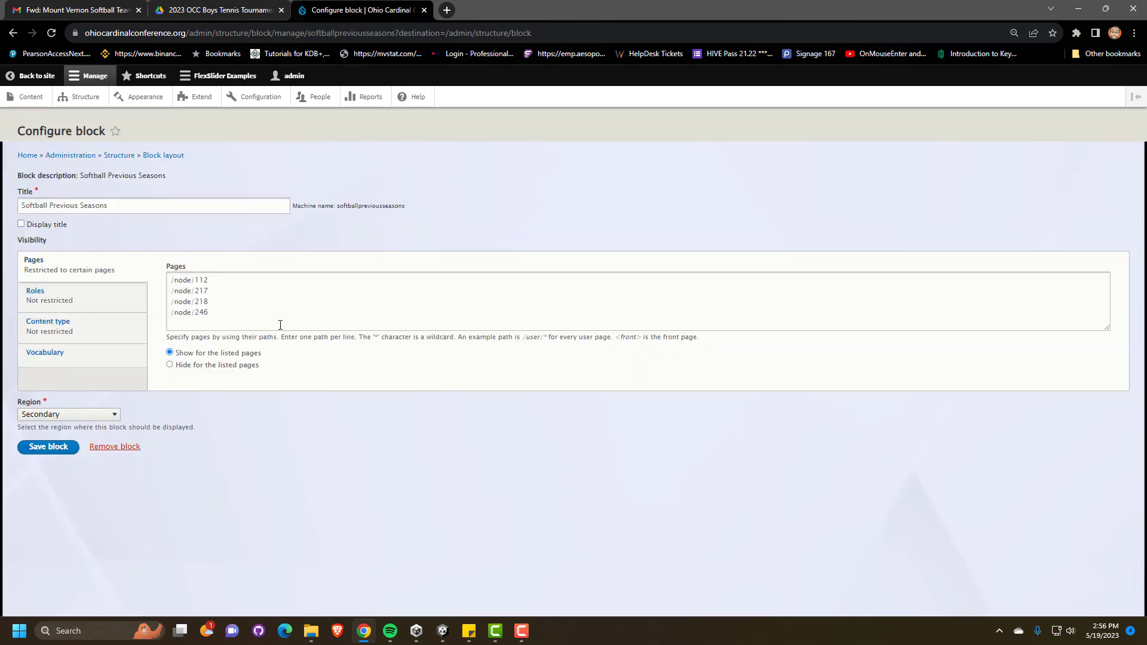
# Step: Add /node/267 to the pages on which the Softball Previous Seasons block is shown and save the block
pyautogui.moveTo(231, 314); pyautogui.dragTo(170, 272)
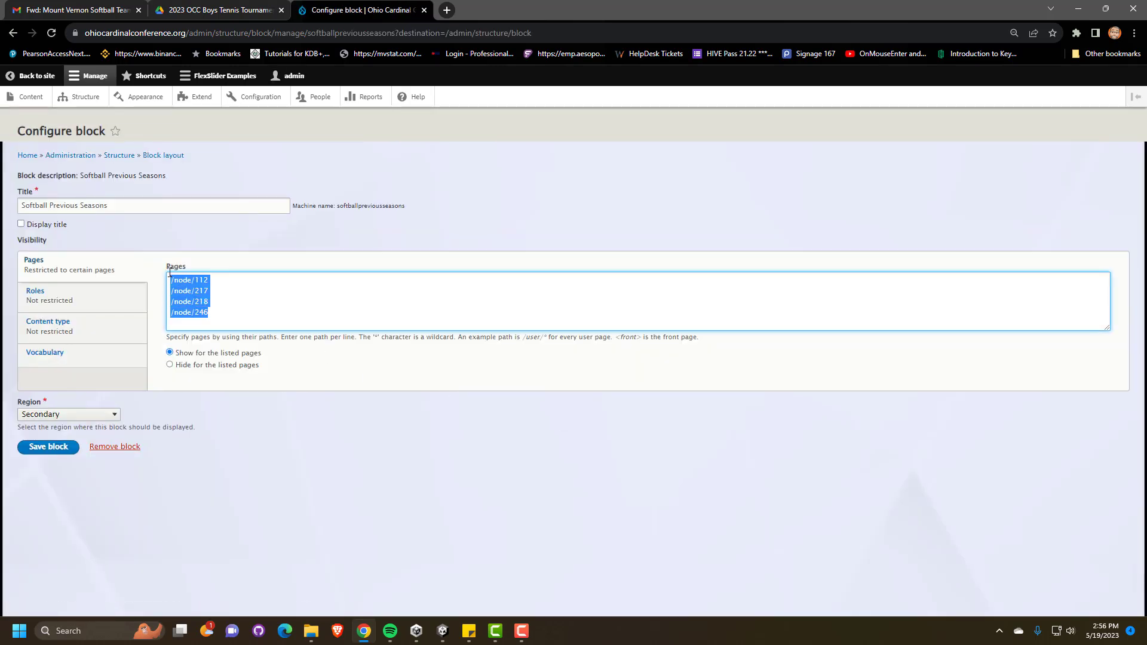
pyautogui.click(223, 314)
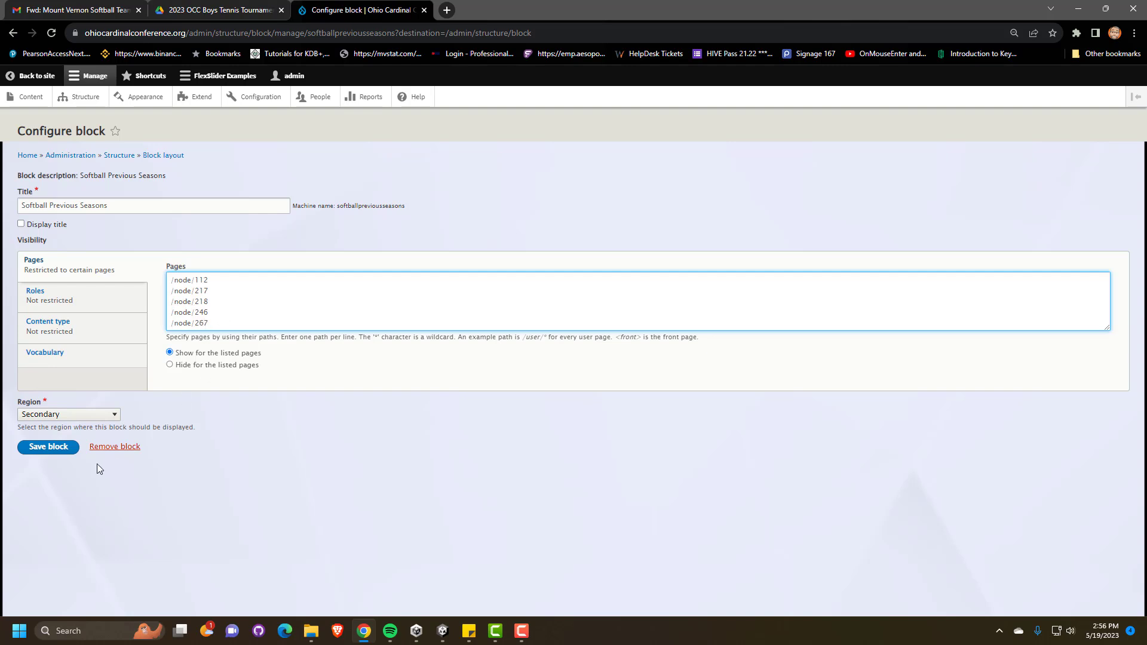
pyautogui.click(40, 447)
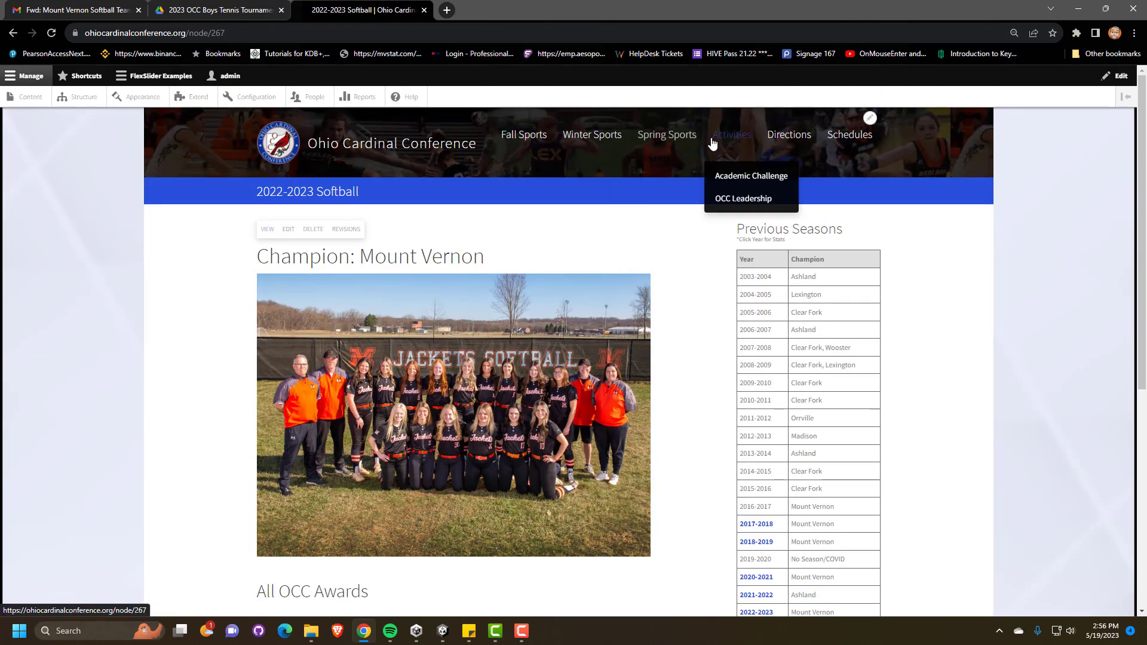
# Step: Review the 2022-2023 Softball page and try the season links in its Previous Seasons table
pyautogui.moveTo(670, 139)
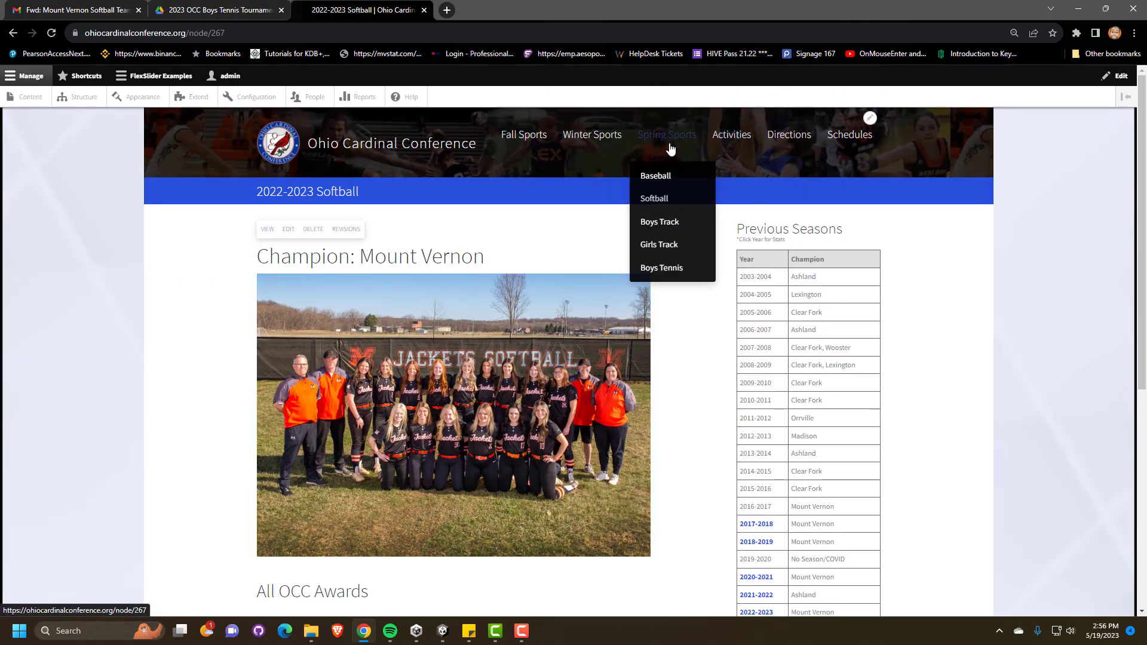
pyautogui.scroll(-3, 334, 374)
pyautogui.scroll(3, 363, 368)
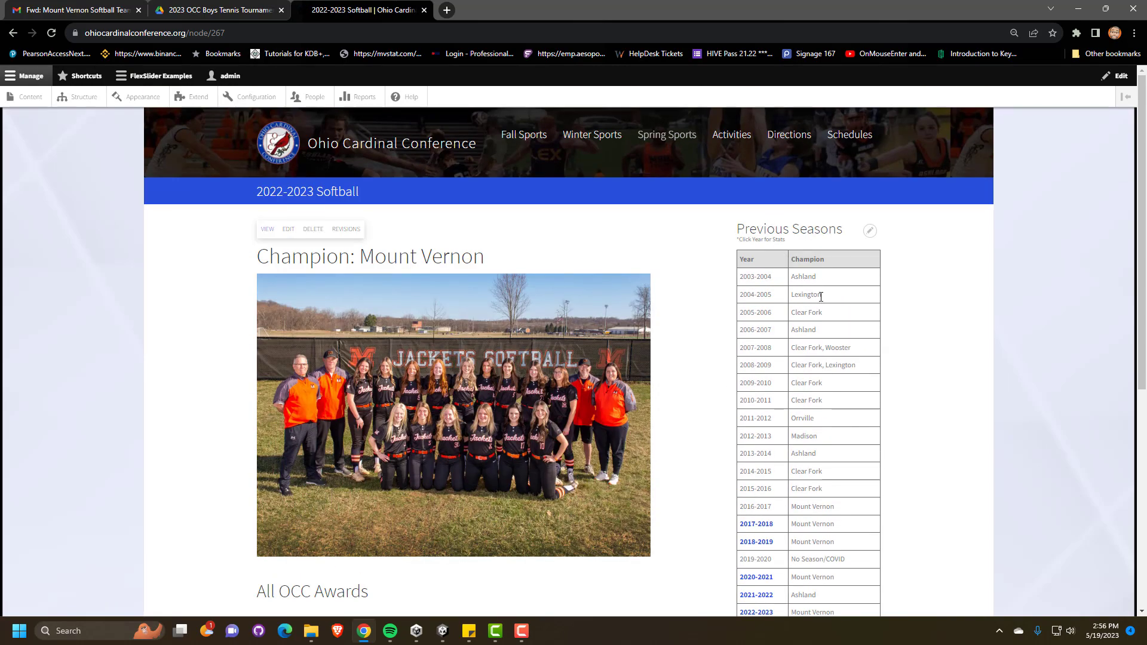
pyautogui.scroll(-5, 776, 312)
pyautogui.scroll(4, 757, 488)
pyautogui.click(756, 497)
pyautogui.scroll(-5, 757, 373)
pyautogui.click(767, 342)
pyautogui.scroll(-5, 532, 430)
pyautogui.scroll(5, 346, 399)
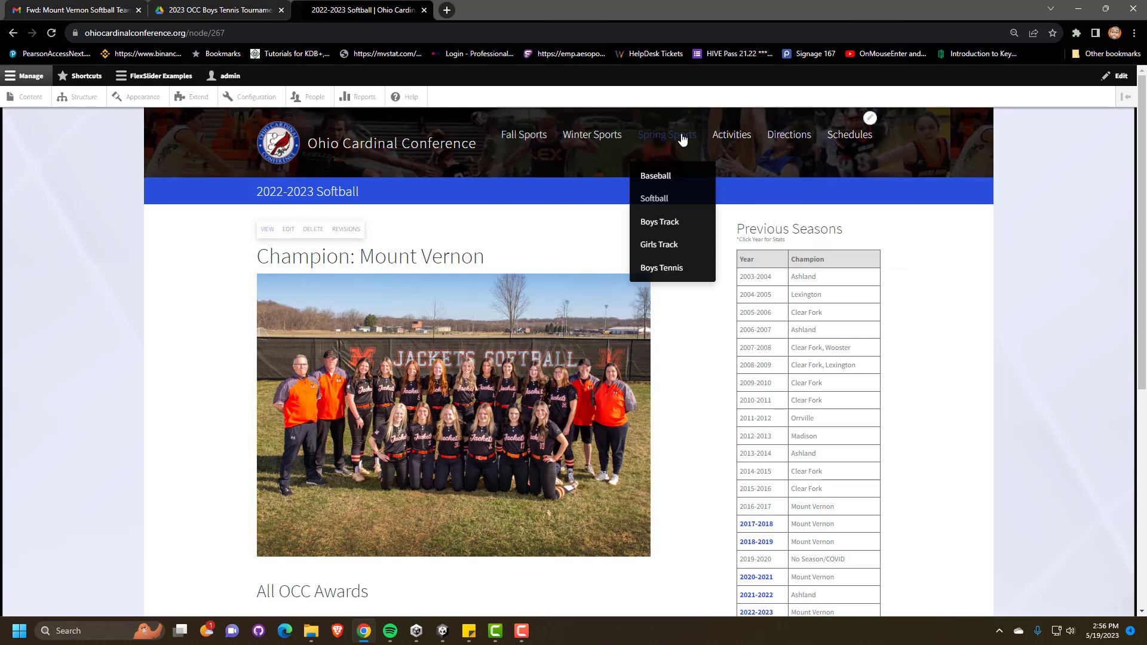
# Step: Open the Boys Tennis page under Spring Sports and examine its Individual Champions and Team Results tables
pyautogui.click(677, 269)
pyautogui.scroll(-6, 150, 348)
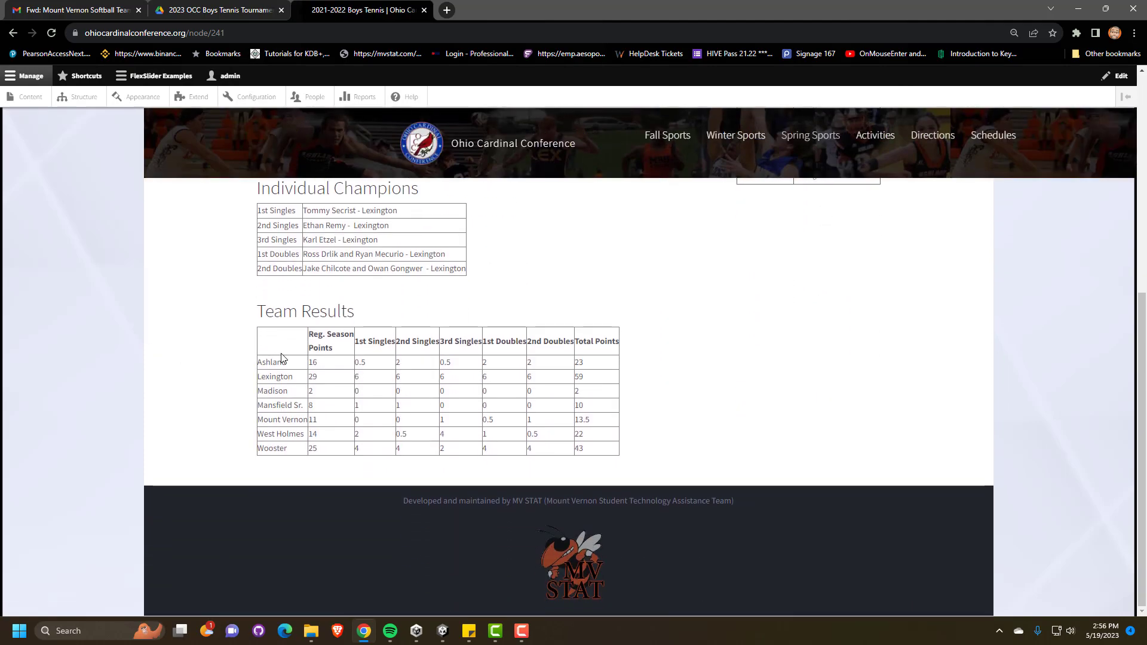
pyautogui.scroll(3, 244, 344)
pyautogui.scroll(-2, 244, 344)
pyautogui.scroll(6, 256, 388)
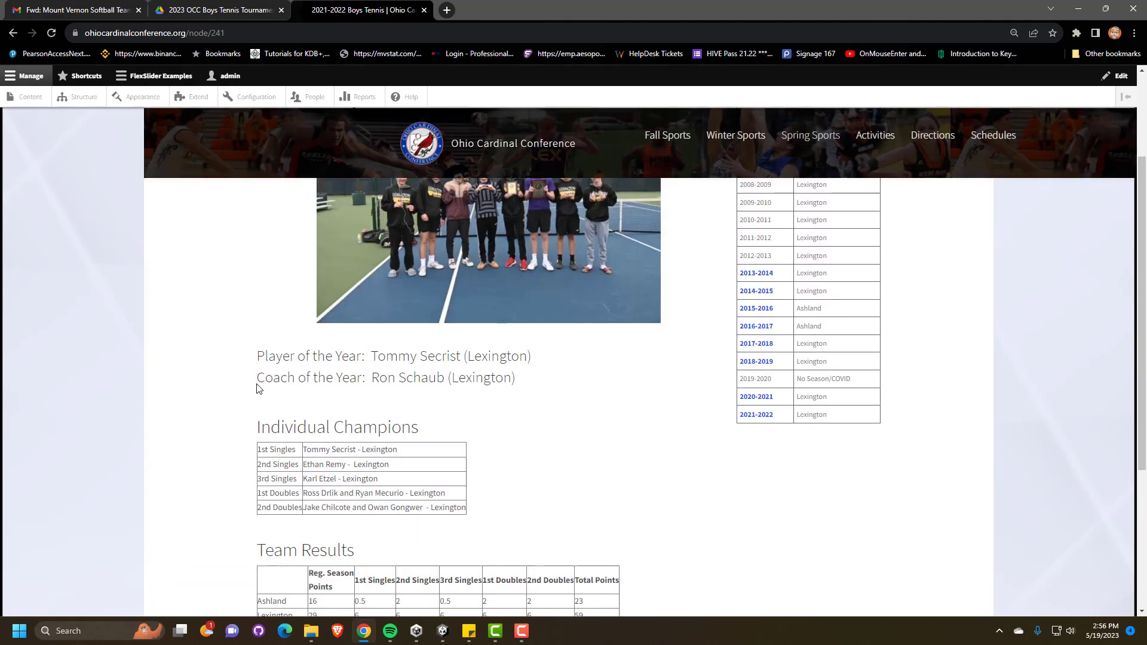
# Step: Open the Boys Track page under Spring Sports
pyautogui.moveTo(687, 138)
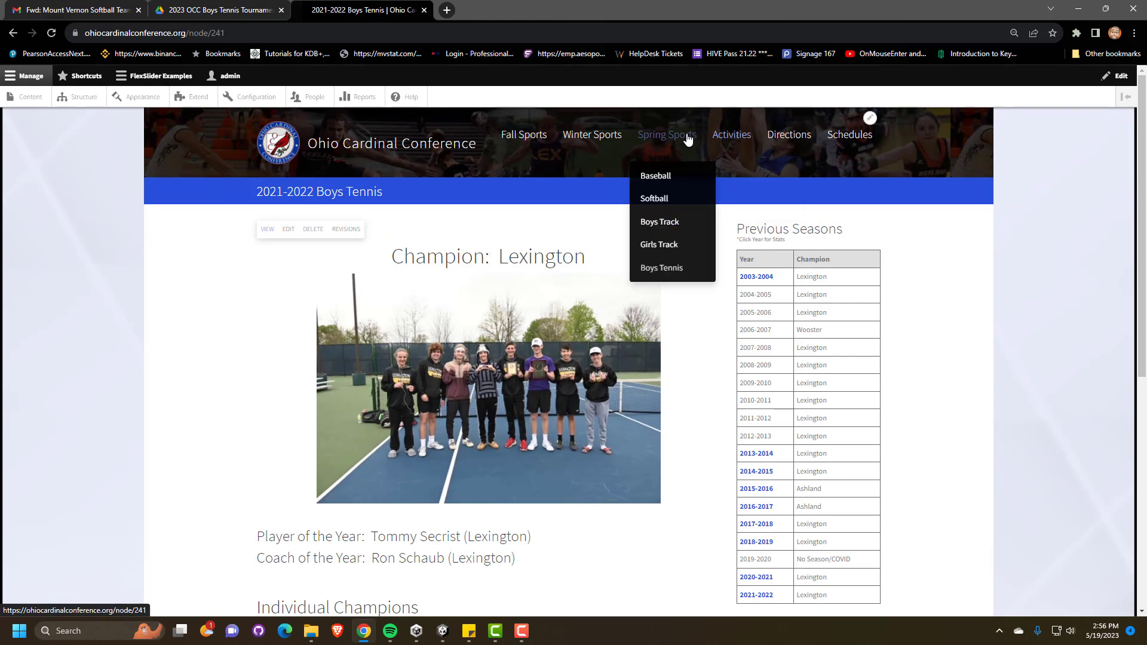
pyautogui.click(670, 222)
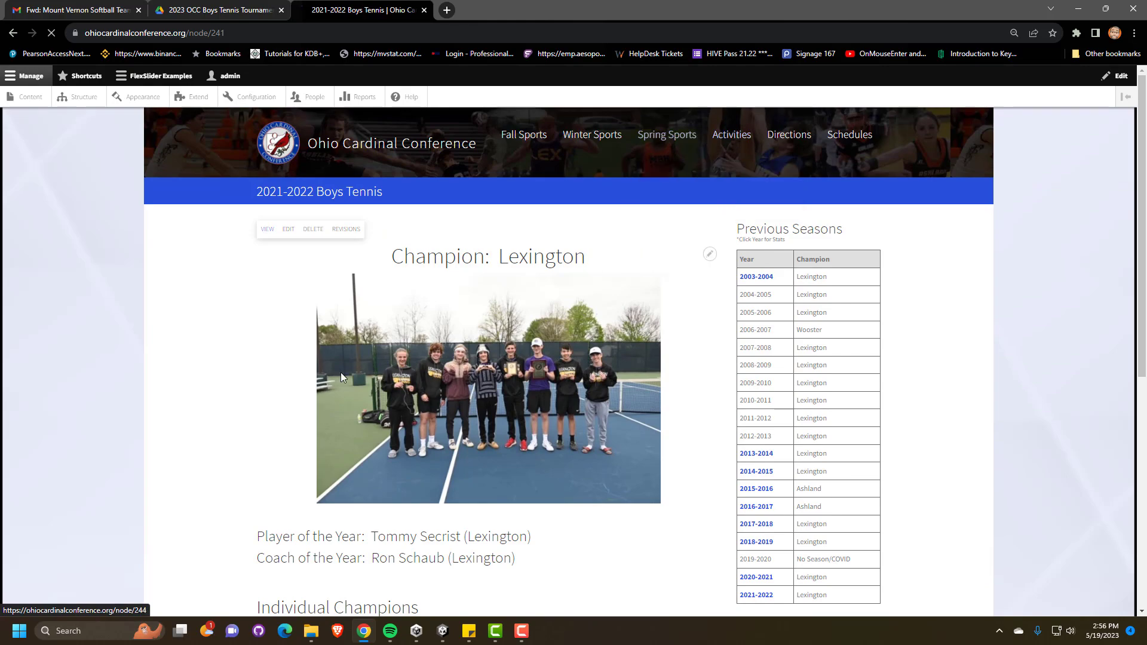